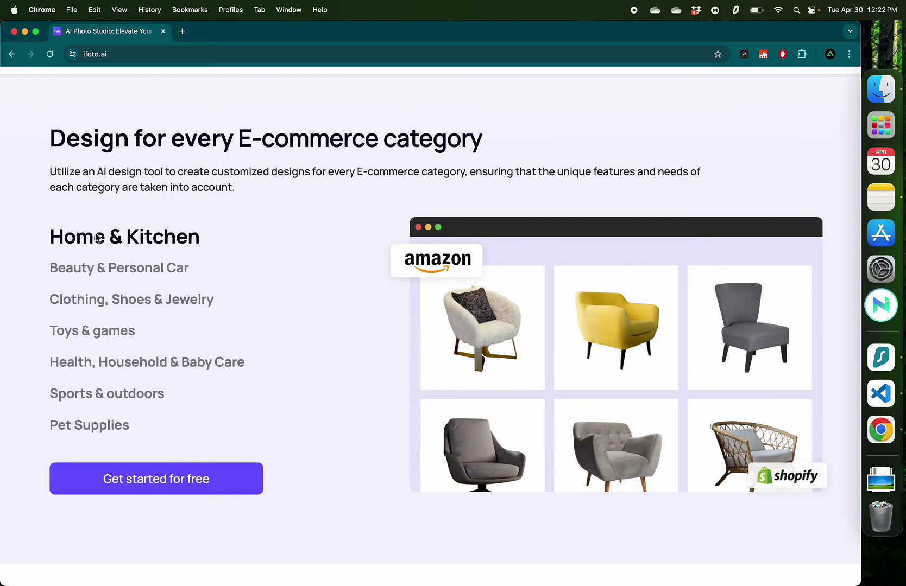
Step: Examine the product examples for the e-commerce categories on the iFoto home page, from Home & Kitchen to Pet Supplies
mouse_move(85, 305)
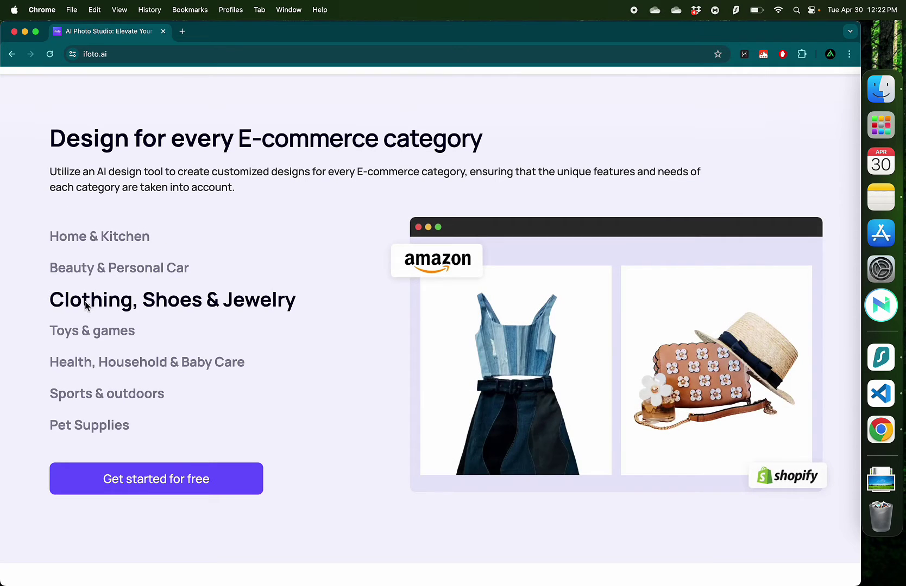
mouse_move(87, 363)
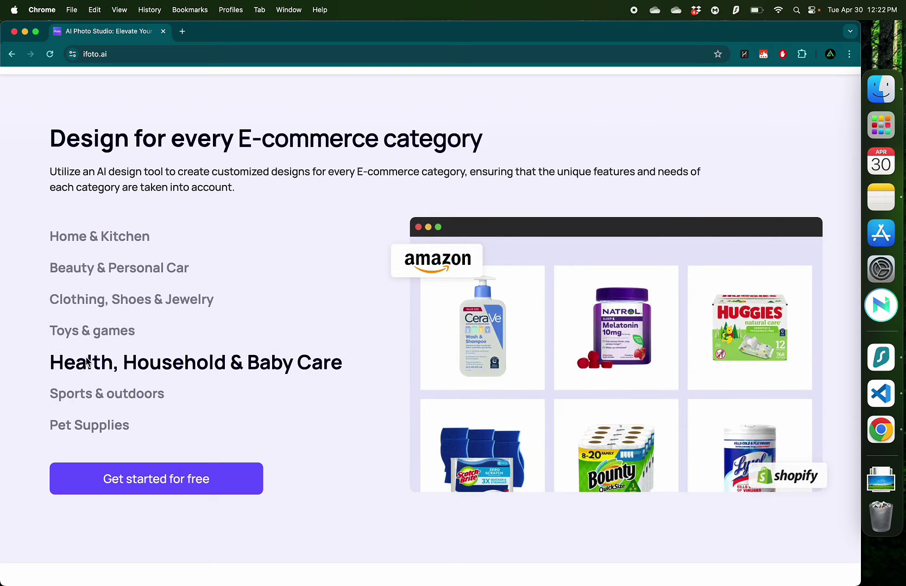
mouse_move(87, 427)
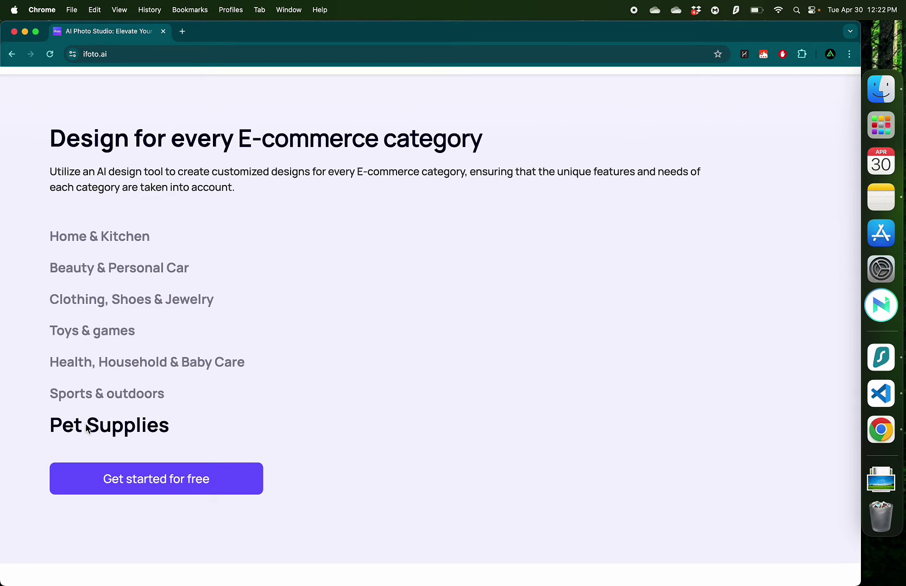
mouse_move(102, 395)
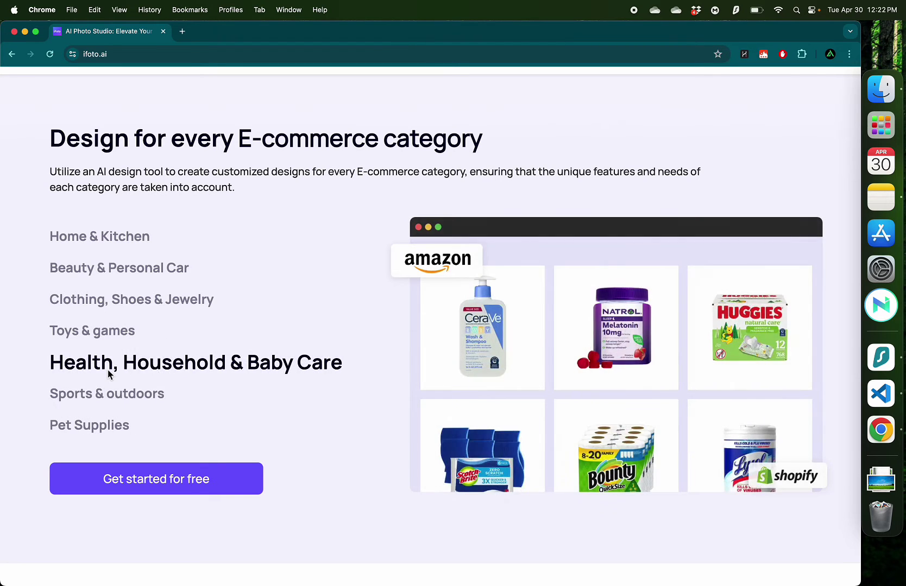
mouse_move(114, 338)
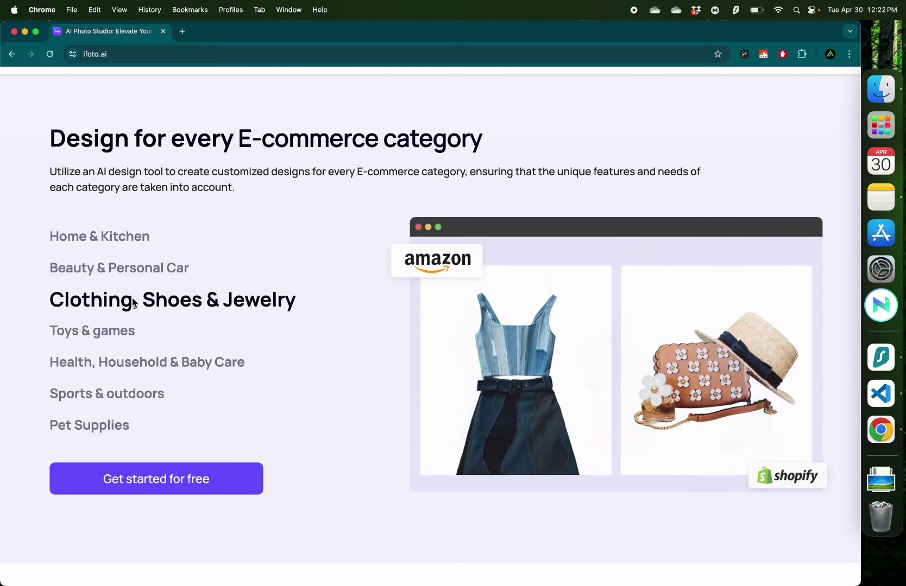
mouse_move(146, 268)
mouse_move(145, 238)
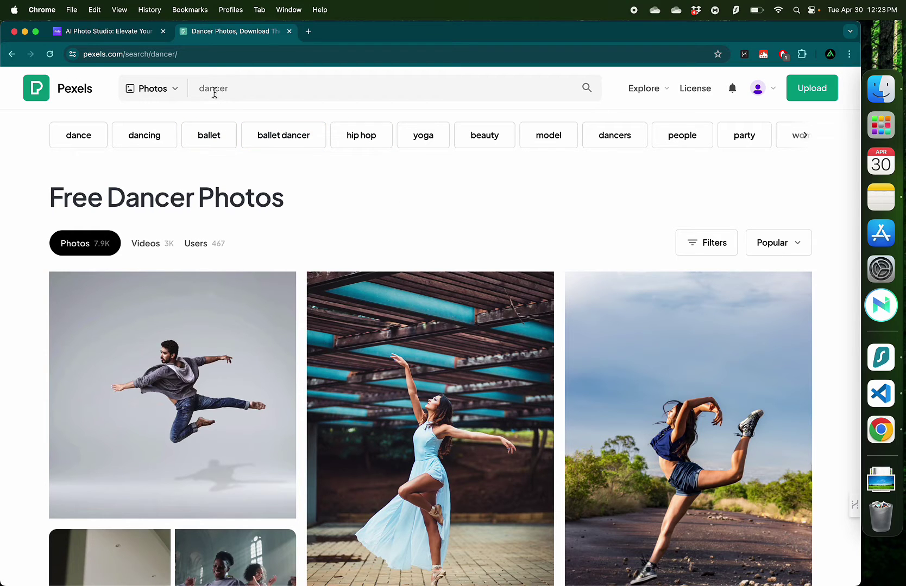
Step: Open the photo of the ballet dancer in the light blue dress from the Pexels dancer results
scroll(362, 232, down, 3)
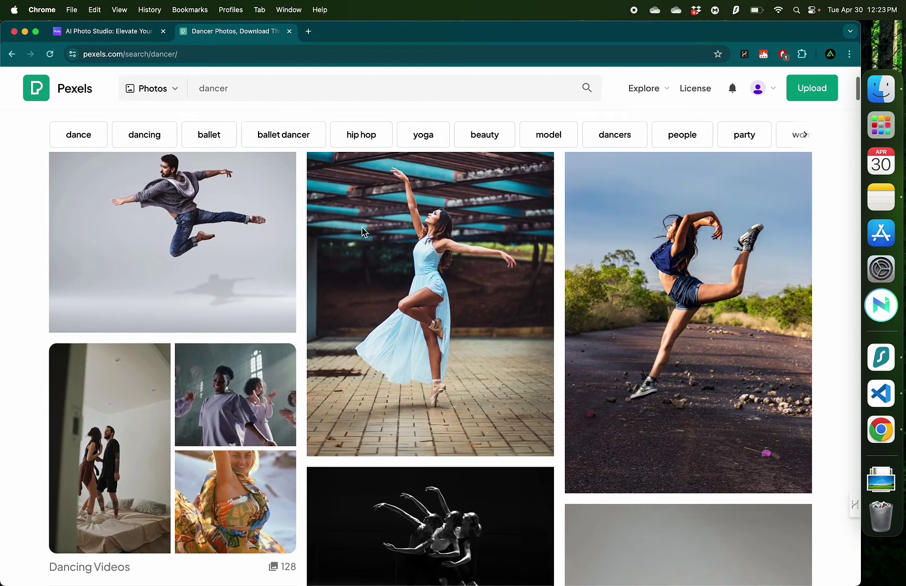
click(468, 294)
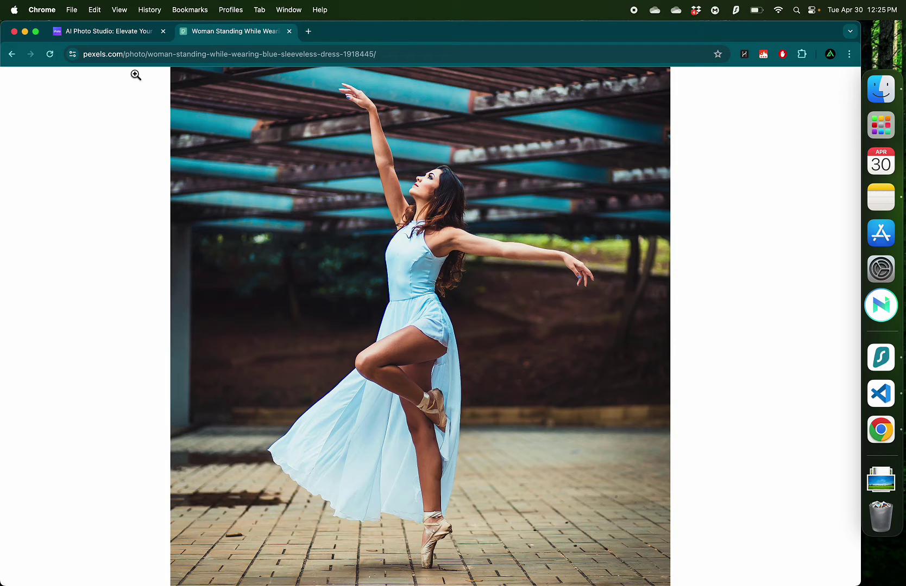
Step: Return to the iFoto home page, then start creating an account from its incognito window
click(117, 36)
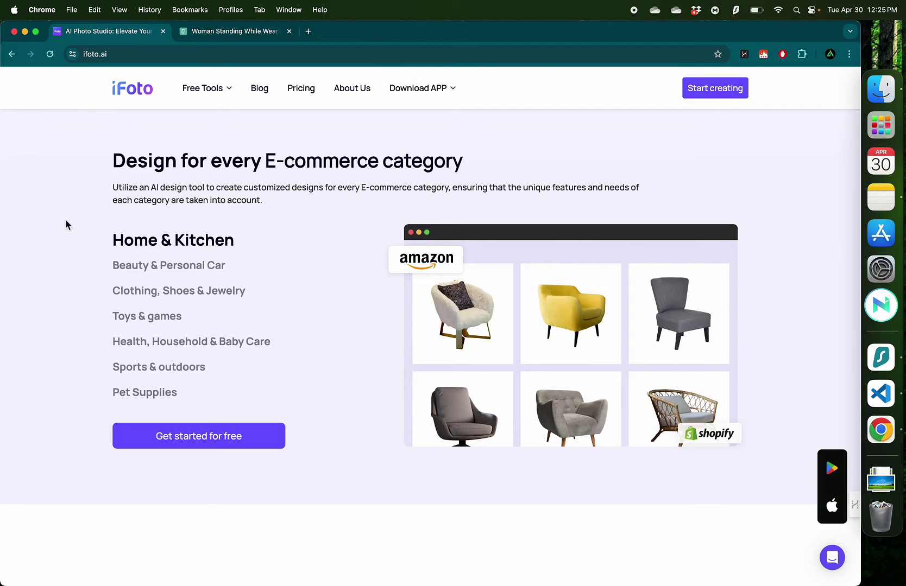
scroll(66, 220, up, 5)
click(117, 54)
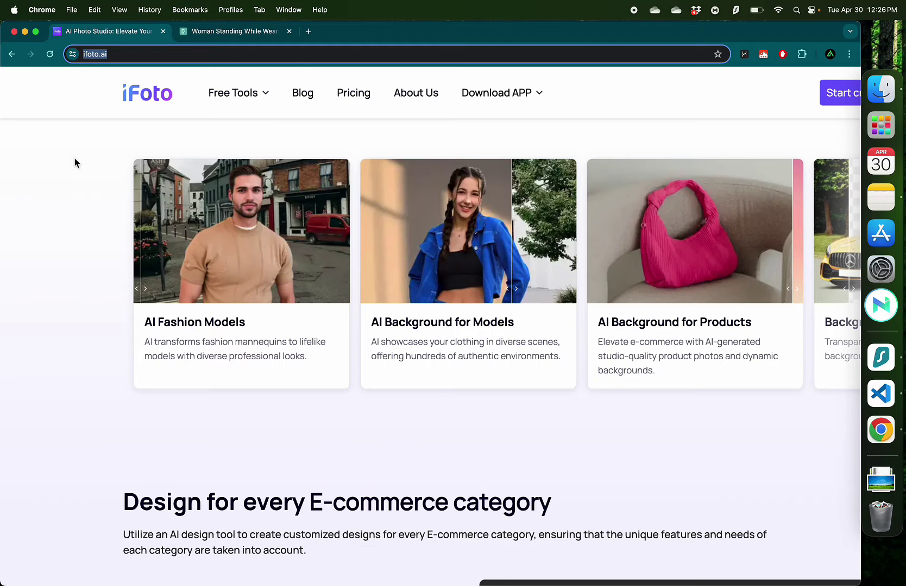
key(super+c)
key(super+grave)
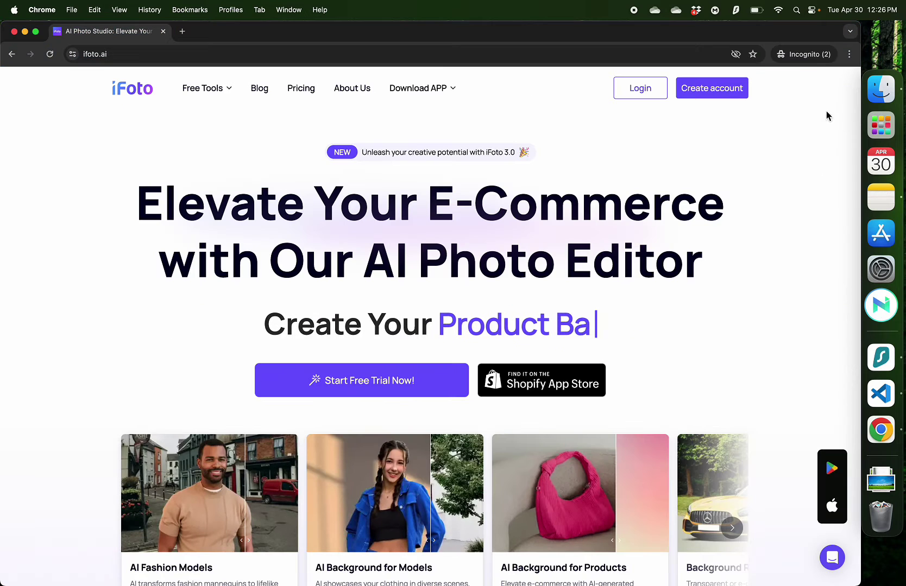
click(716, 93)
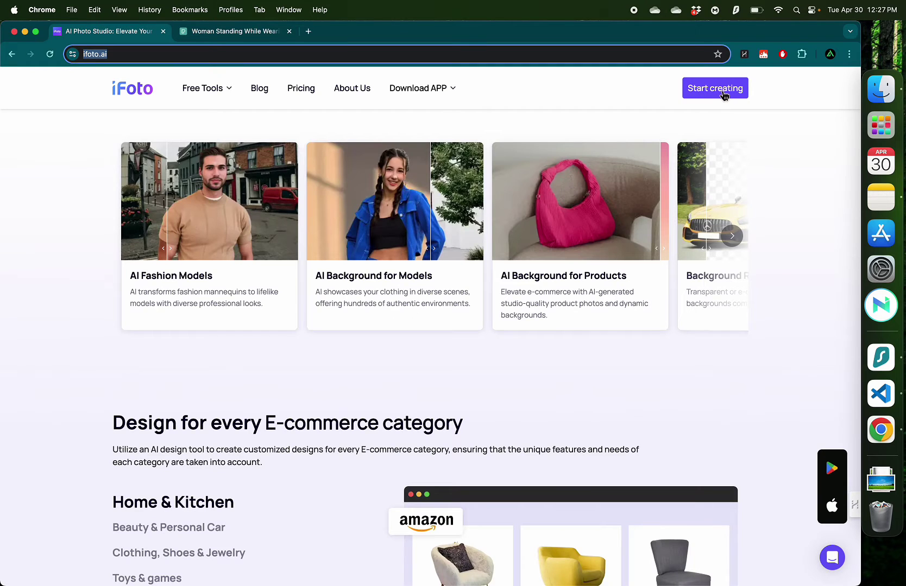
Step: Enter the iFoto creation dashboard from the signed-in home page and show the AI Photoshoot tool
click(722, 93)
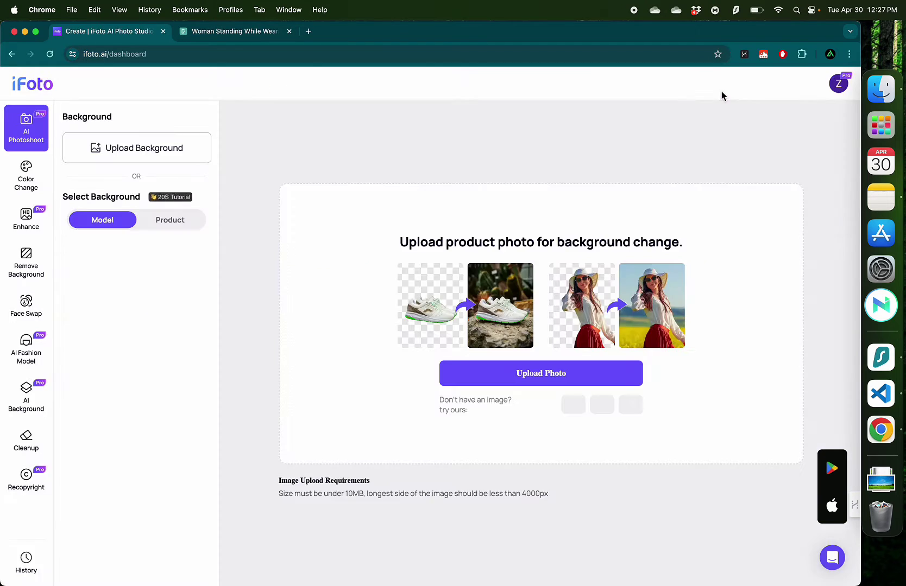
scroll(33, 136, up, 5)
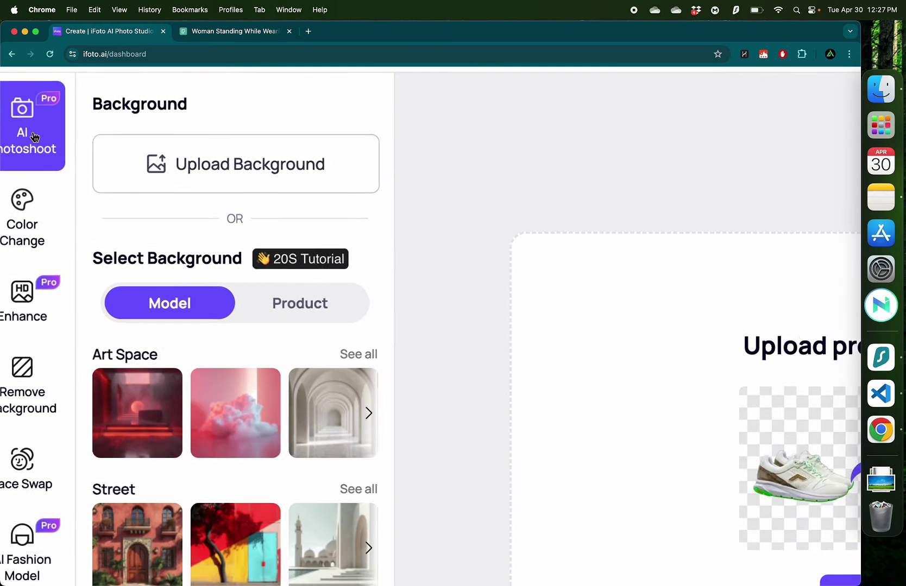
scroll(34, 137, left, 3)
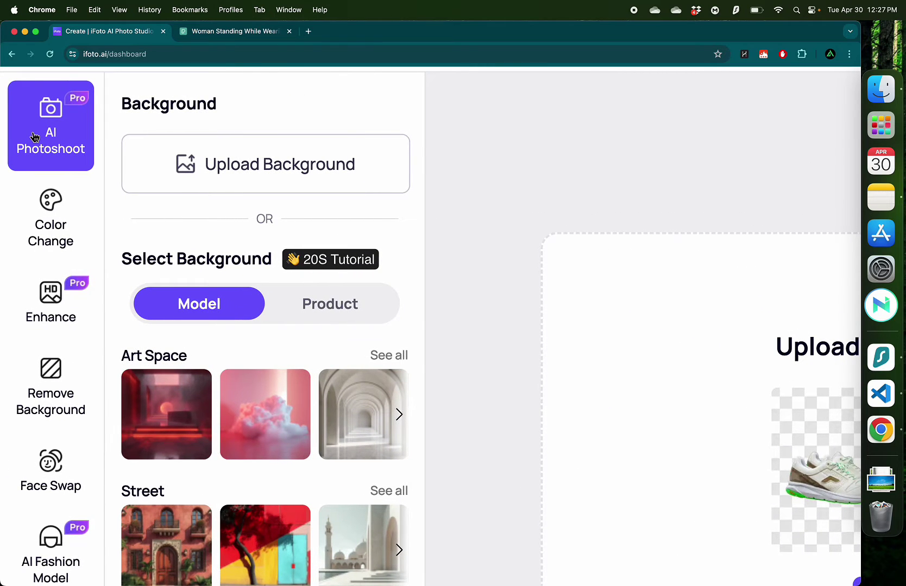
Step: Browse the Art Space, Street and Interior background presets offered for models
scroll(190, 196, down, 3)
scroll(97, 251, down, 1)
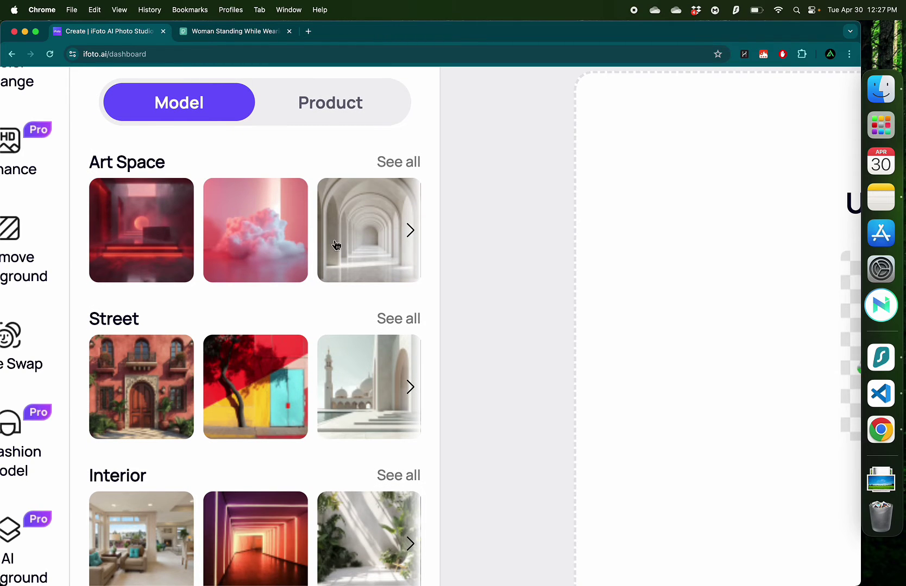
click(410, 231)
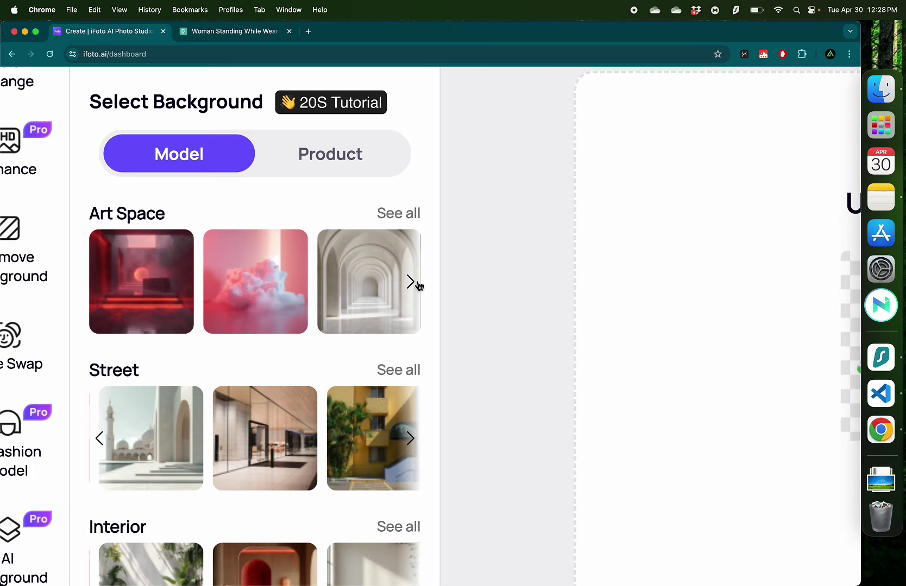
click(414, 289)
scroll(345, 358, down, 2)
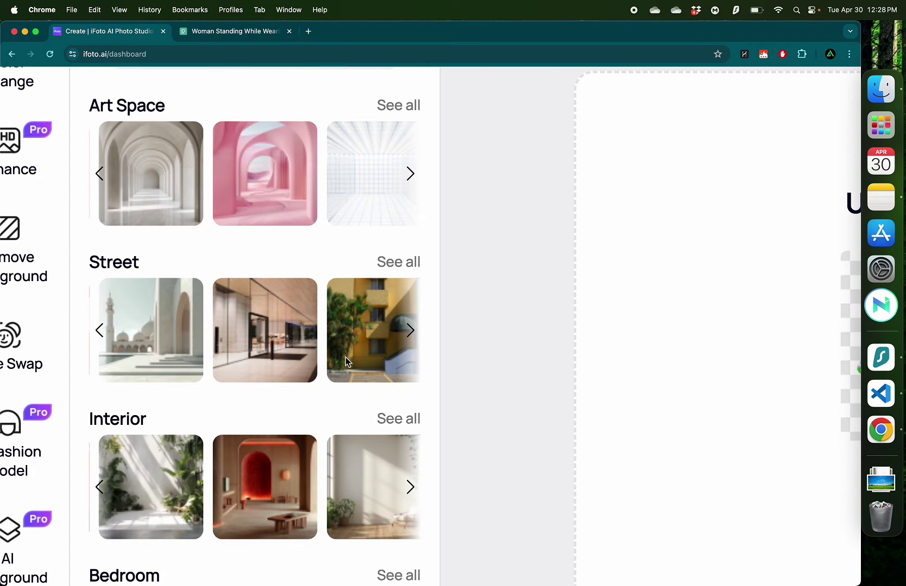
click(411, 331)
scroll(412, 380, down, 2)
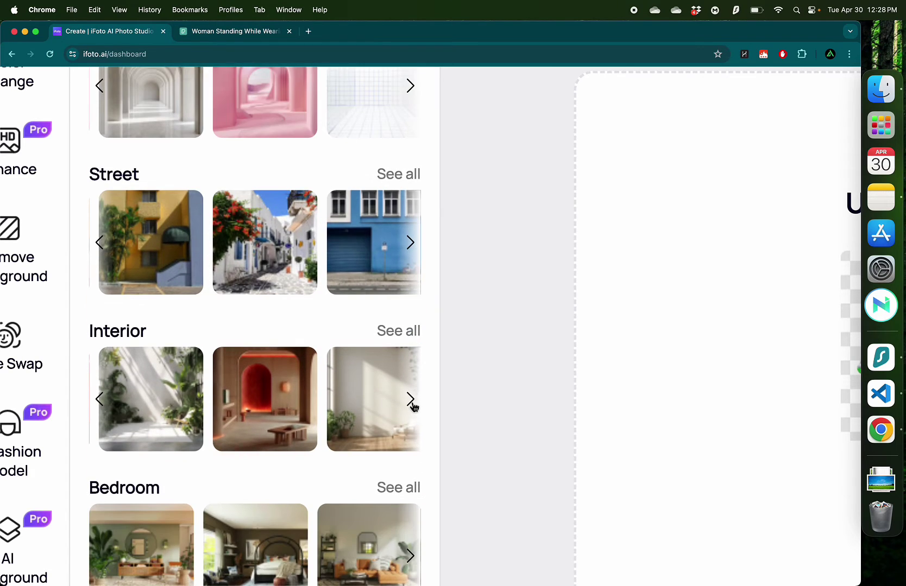
click(411, 400)
scroll(315, 299, up, 4)
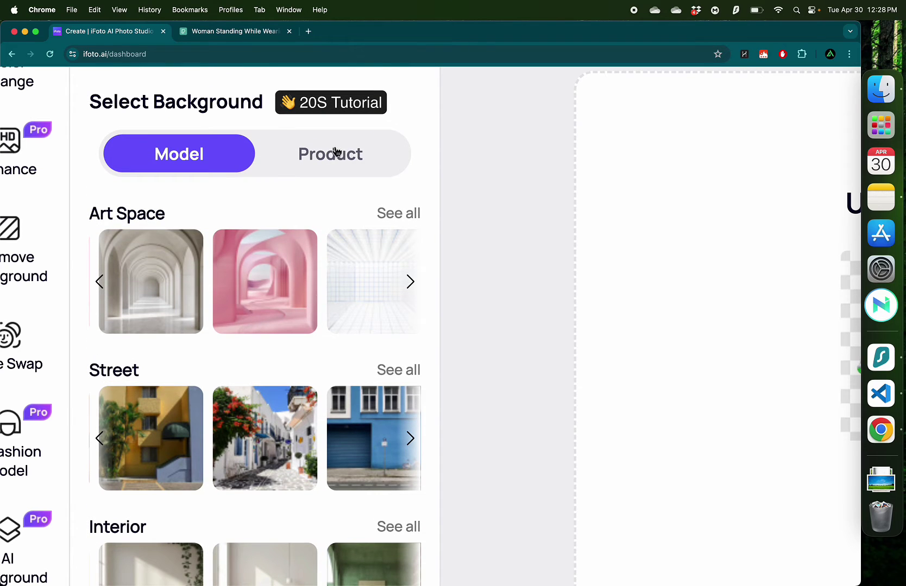
Step: Switch the background presets to Product and browse the Studio, Pedestal, Tabletop and Living Room sets
click(315, 167)
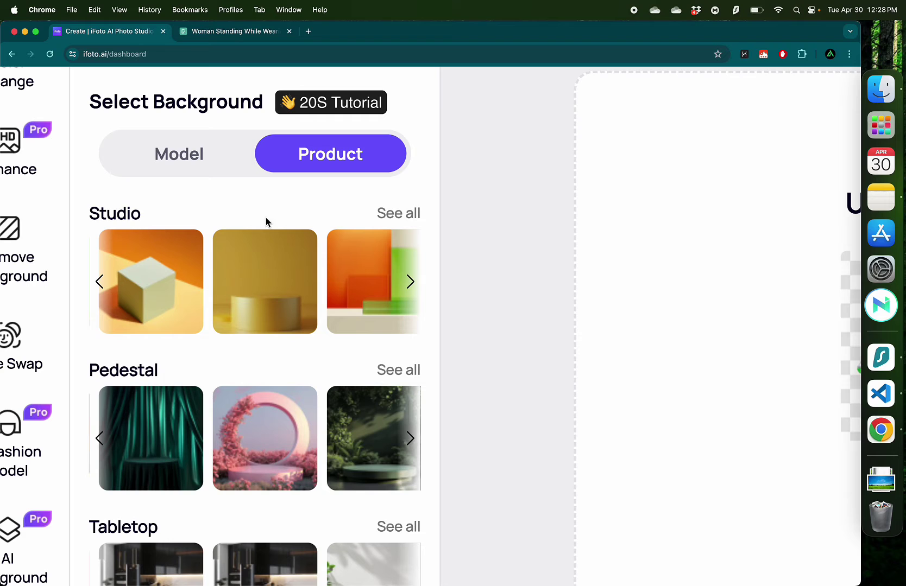
click(412, 284)
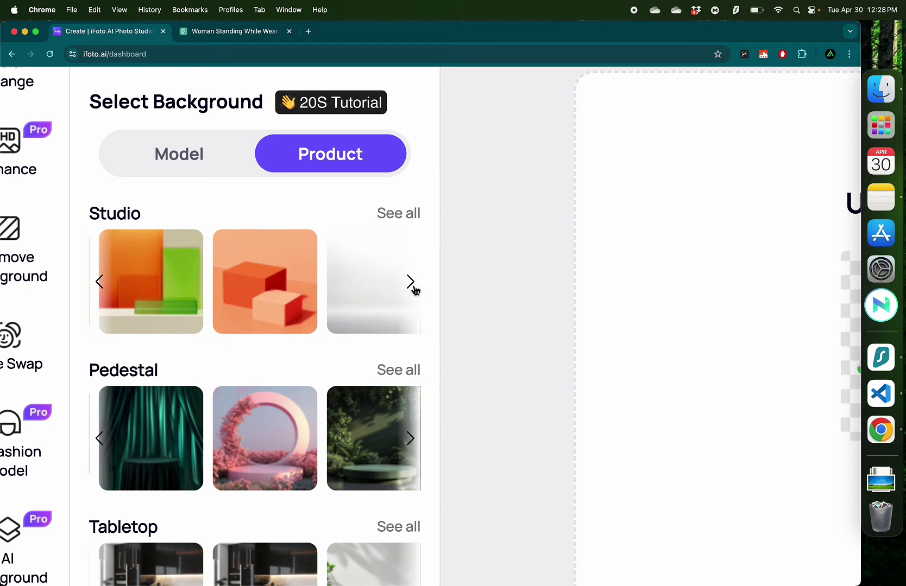
scroll(385, 379, down, 3)
click(411, 325)
scroll(410, 330, down, 3)
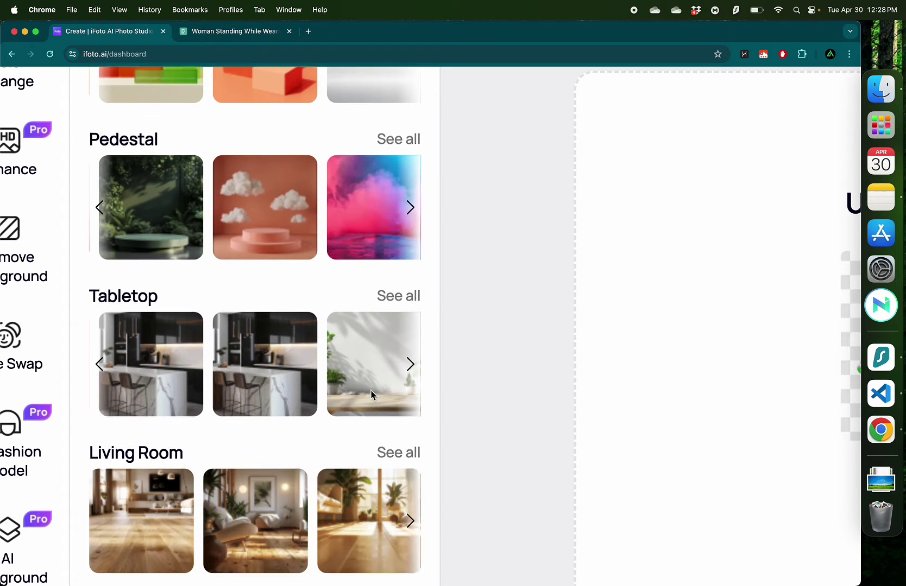
scroll(379, 445, down, 3)
scroll(374, 453, up, 10)
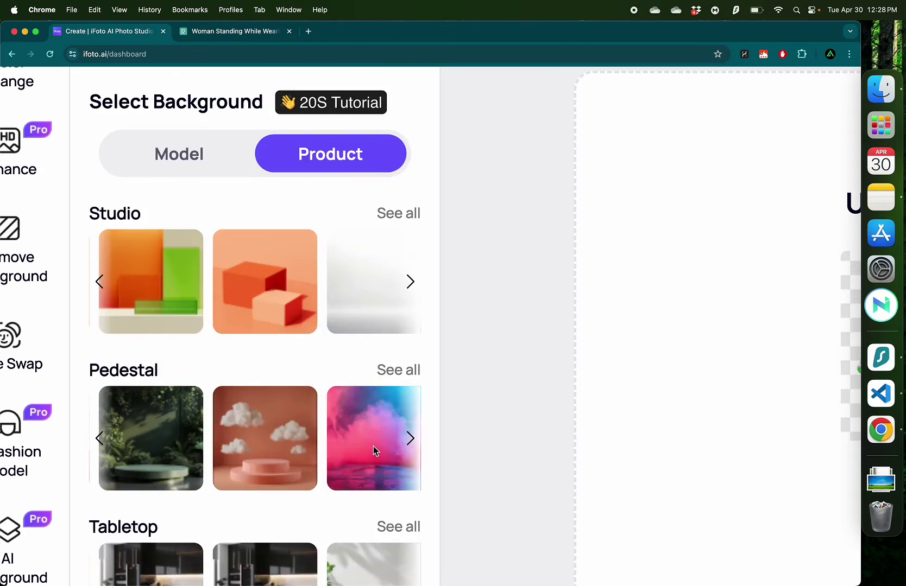
Step: Upload bottle1.jpg from the Desktop as the product photo for the background change
key(super+h)
click(832, 223)
key(space)
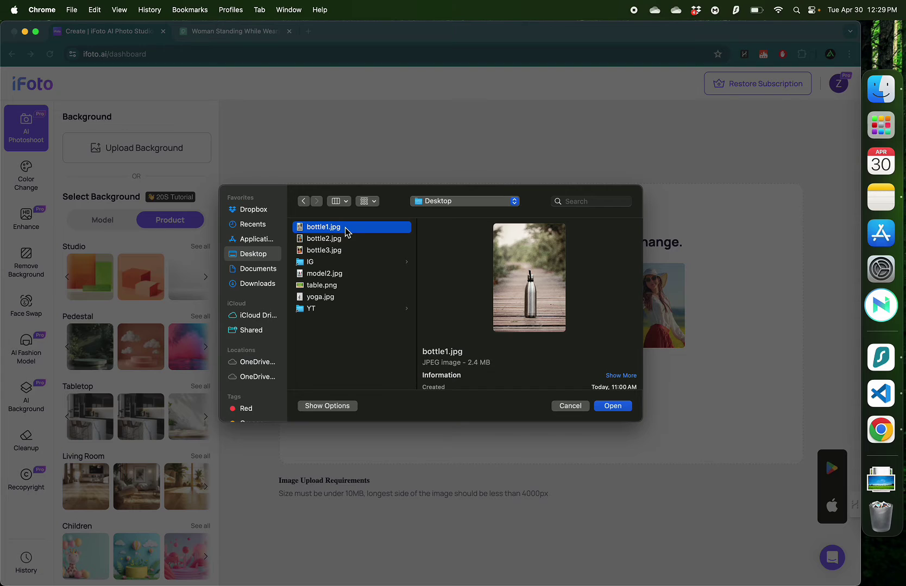
click(618, 407)
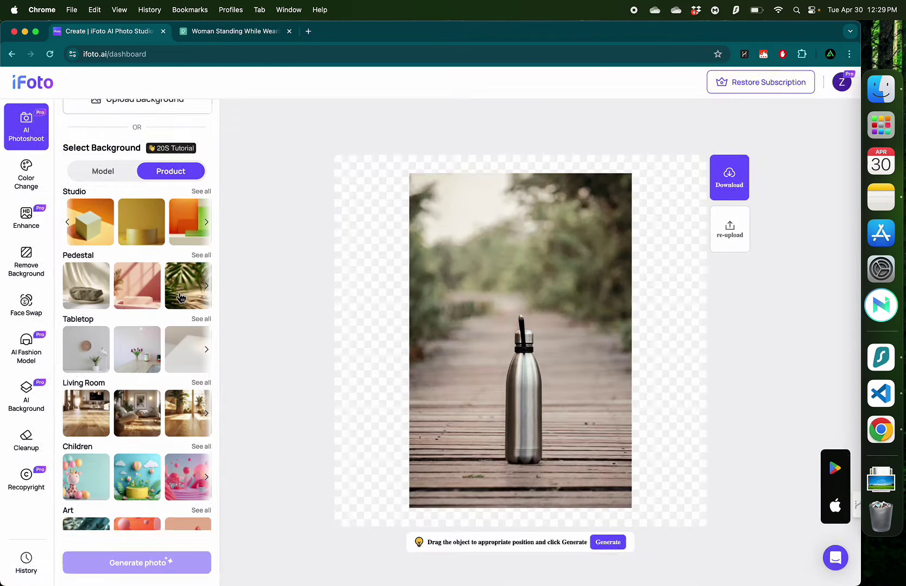
Step: Preview table.png from the Desktop and upload it as the custom background for the bottle photo
scroll(181, 298, up, 2)
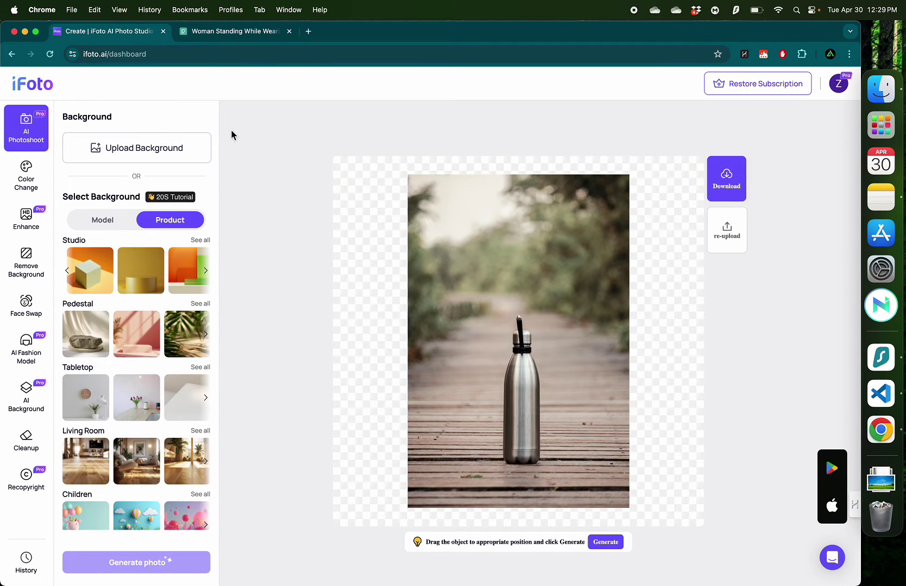
click(133, 156)
click(355, 288)
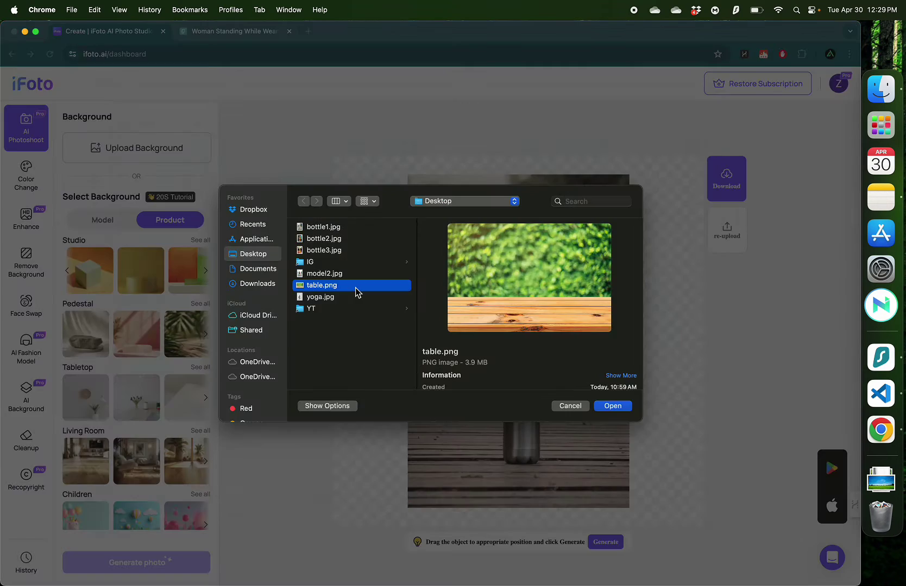
key(space)
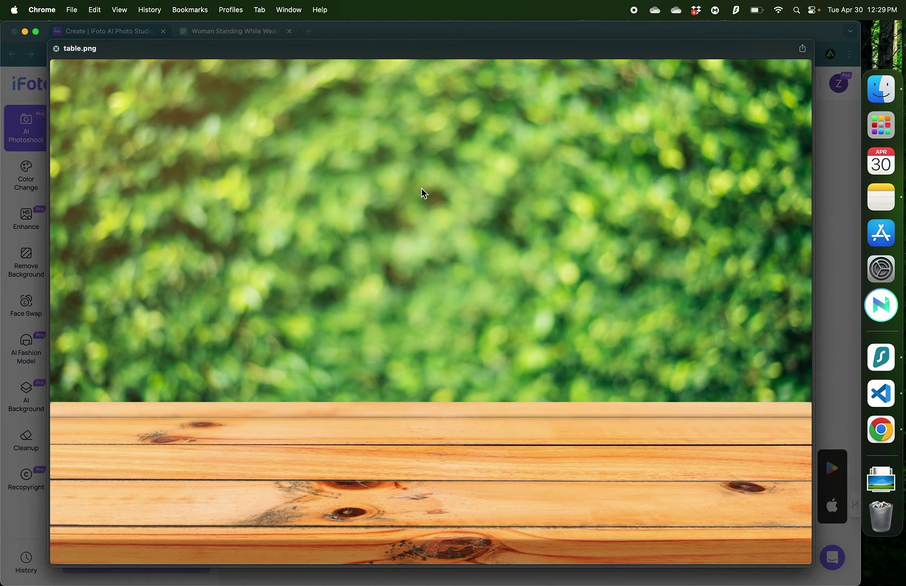
key(space)
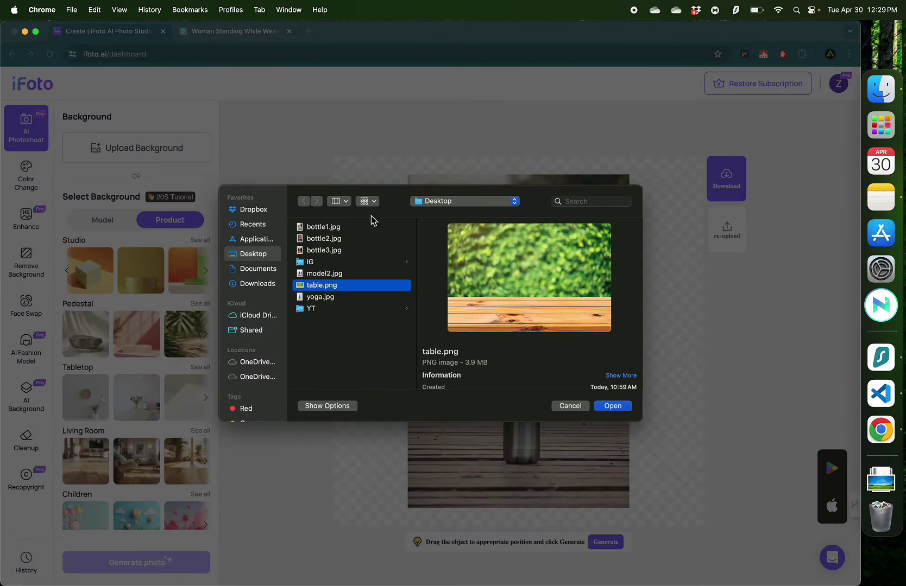
double_click(328, 289)
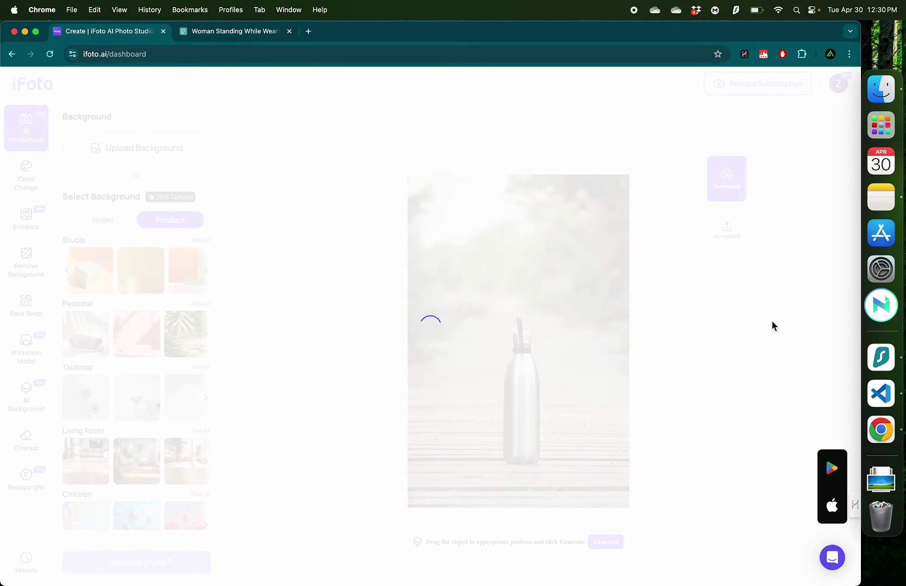
Step: Move the bottle up and slightly to the left so its base stands near the back edge of the wooden table
scroll(424, 407, up, 5)
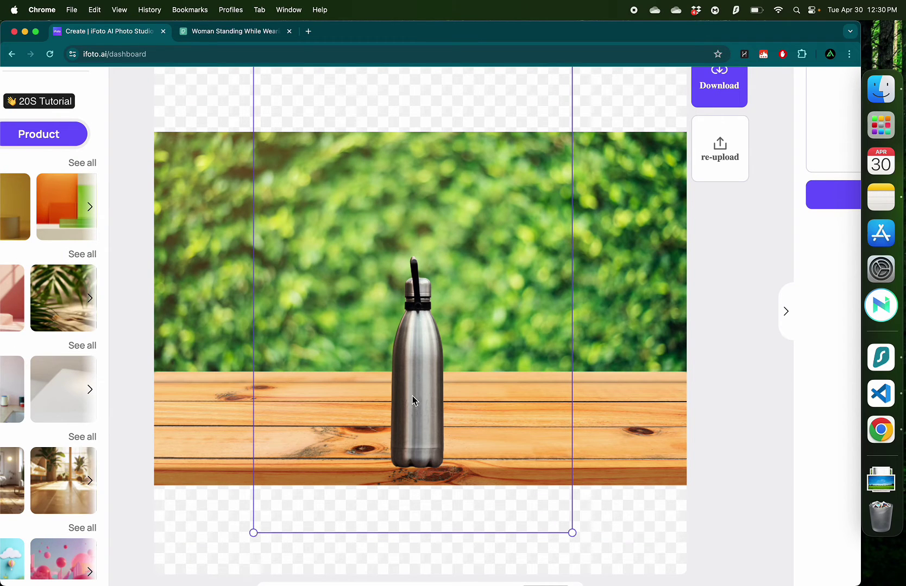
drag(411, 396, 387, 326)
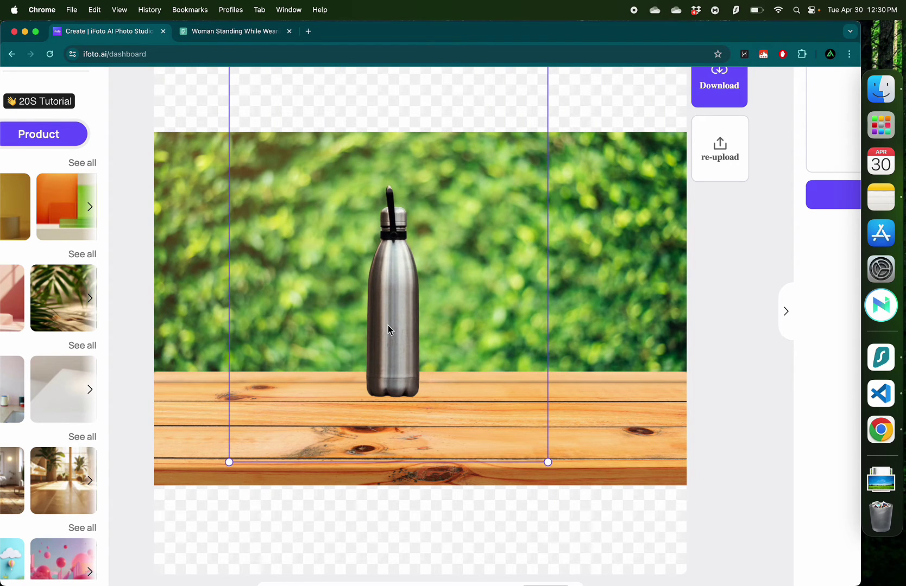
scroll(570, 325, up, 2)
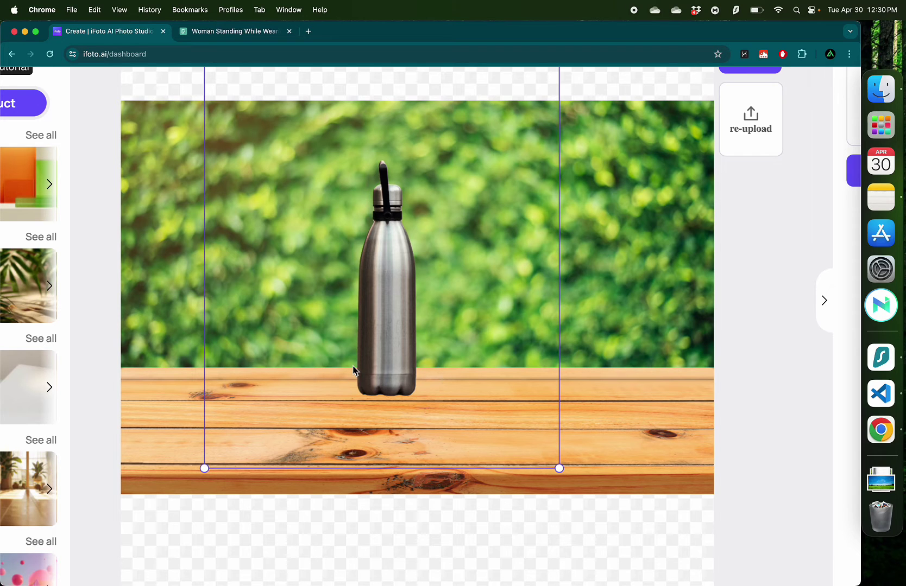
scroll(352, 371, down, 5)
scroll(353, 371, up, 5)
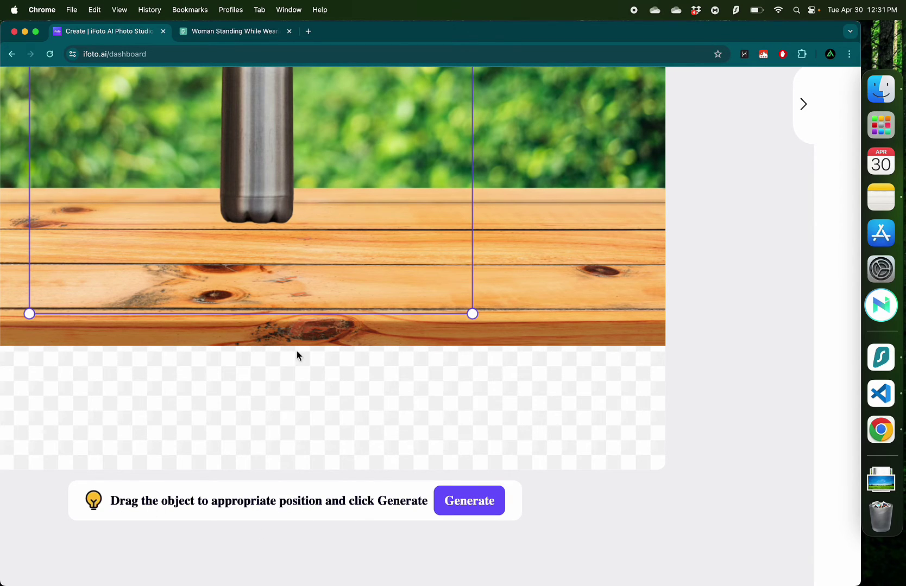
Step: Generate the image of the steel bottle on the wooden table and inspect the bottle's base and reflection up close
scroll(297, 351, down, 5)
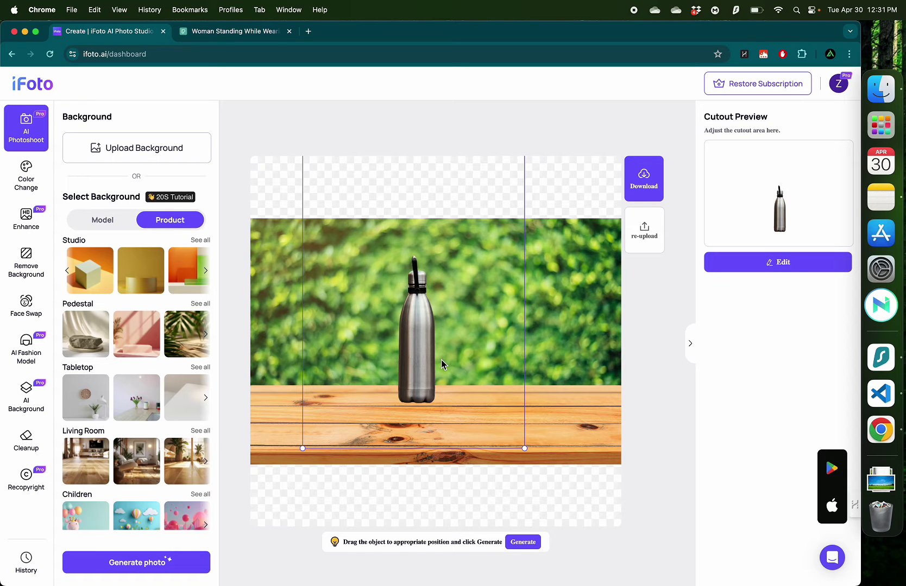
click(523, 542)
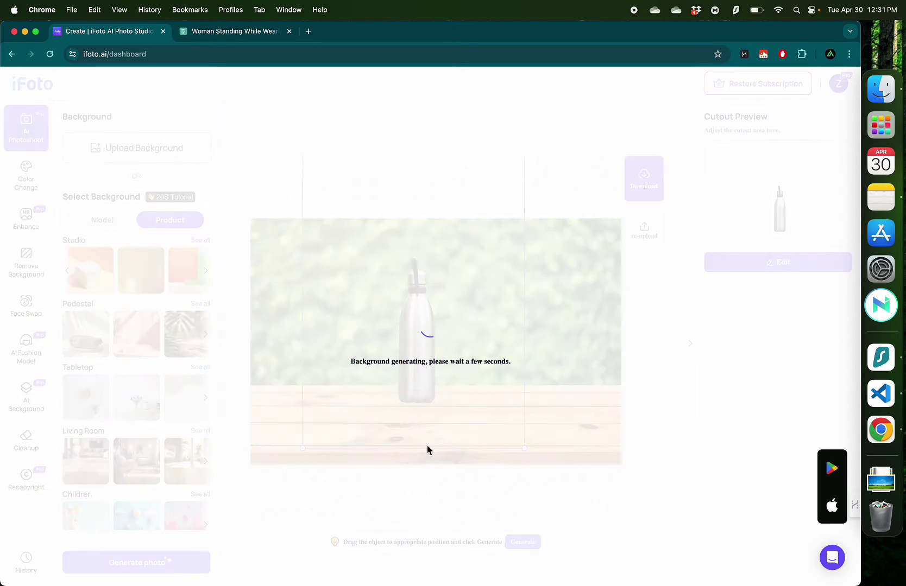
scroll(499, 345, up, 5)
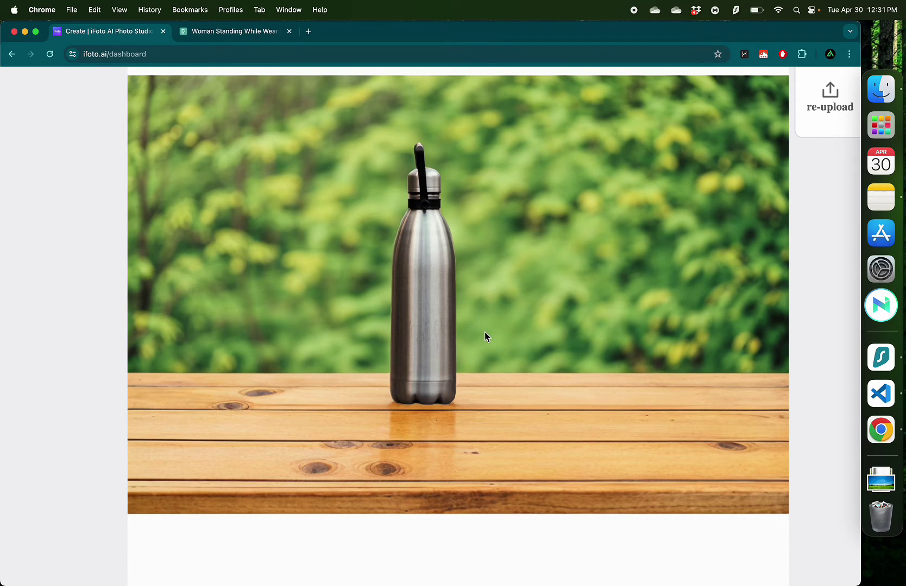
scroll(460, 343, up, 5)
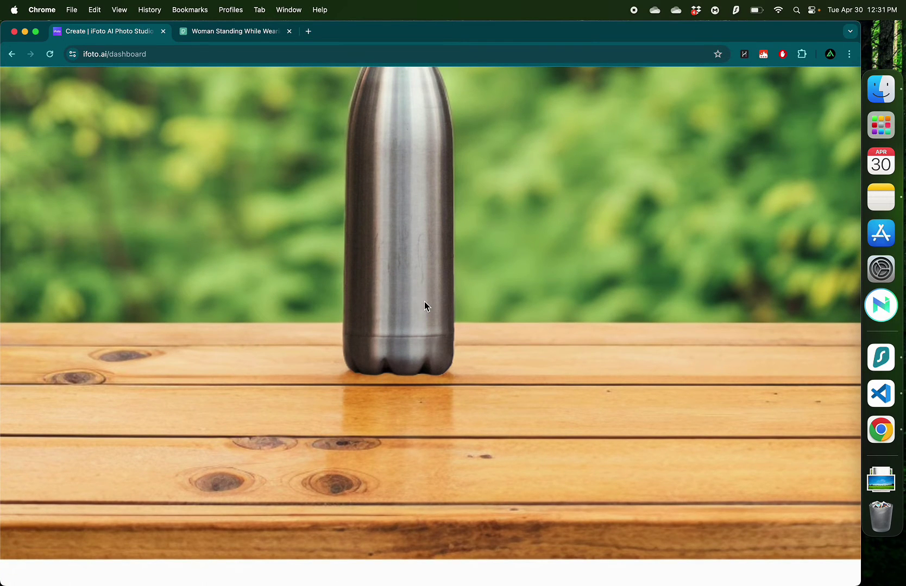
scroll(424, 303, down, 5)
scroll(429, 231, up, 1)
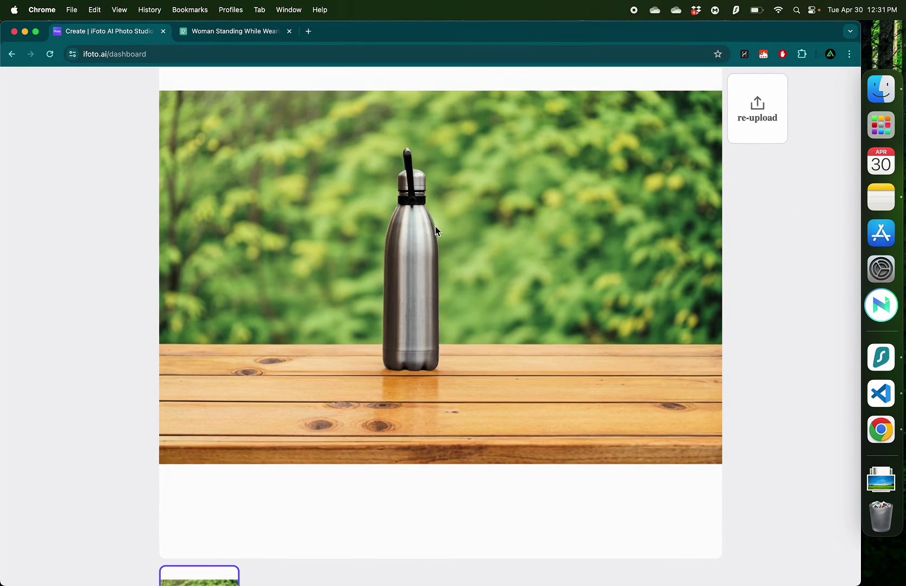
scroll(440, 263, up, 1)
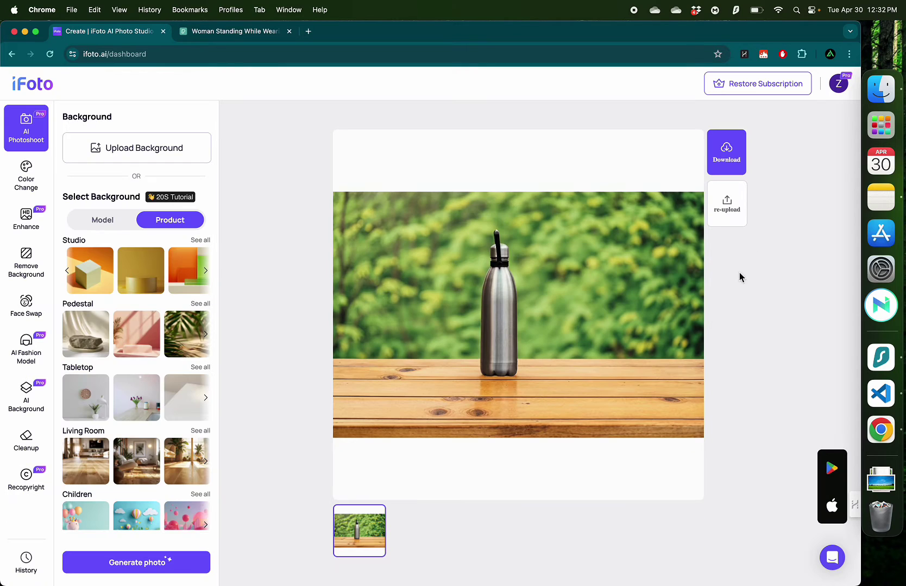
Step: Replace the product photo with bottle2.jpg from the Desktop, previewing the file before uploading it
click(733, 218)
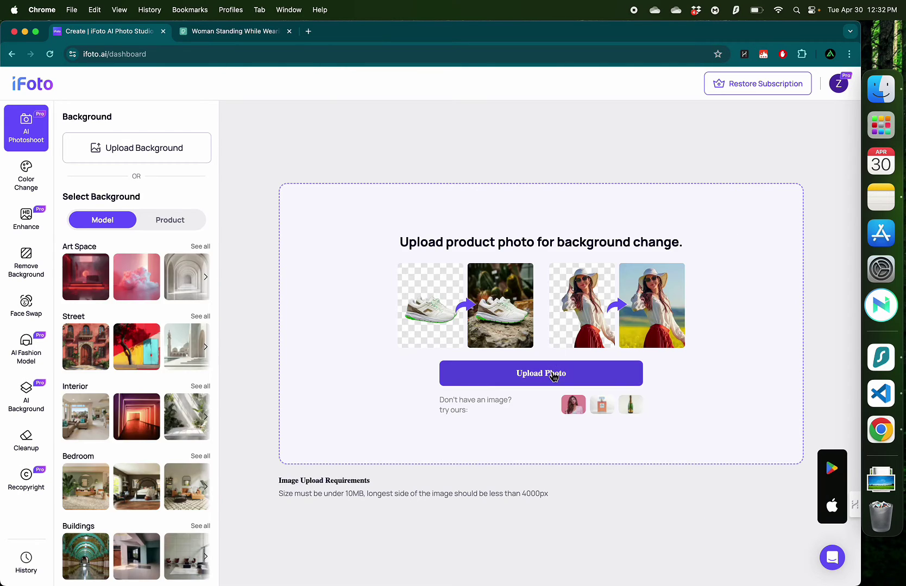
click(555, 374)
key(space)
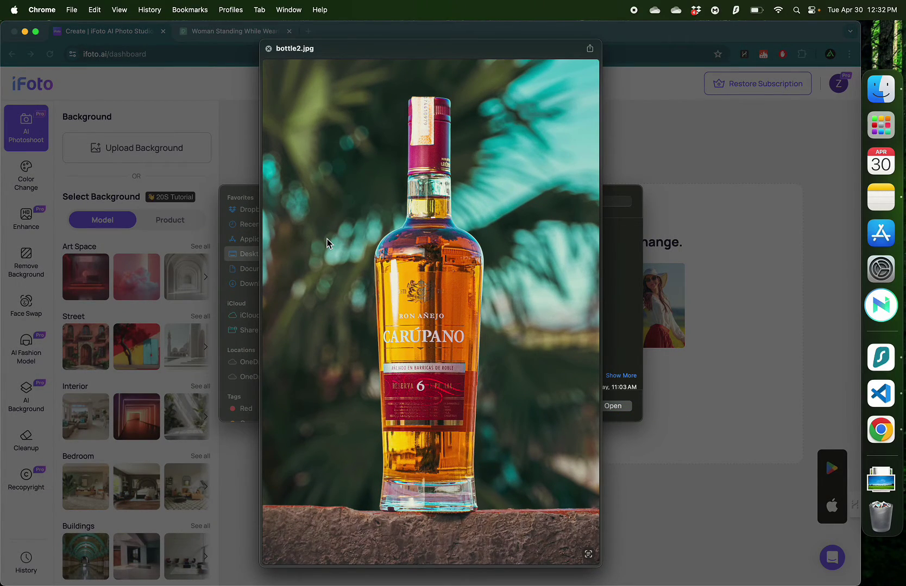
key(space)
key(Return)
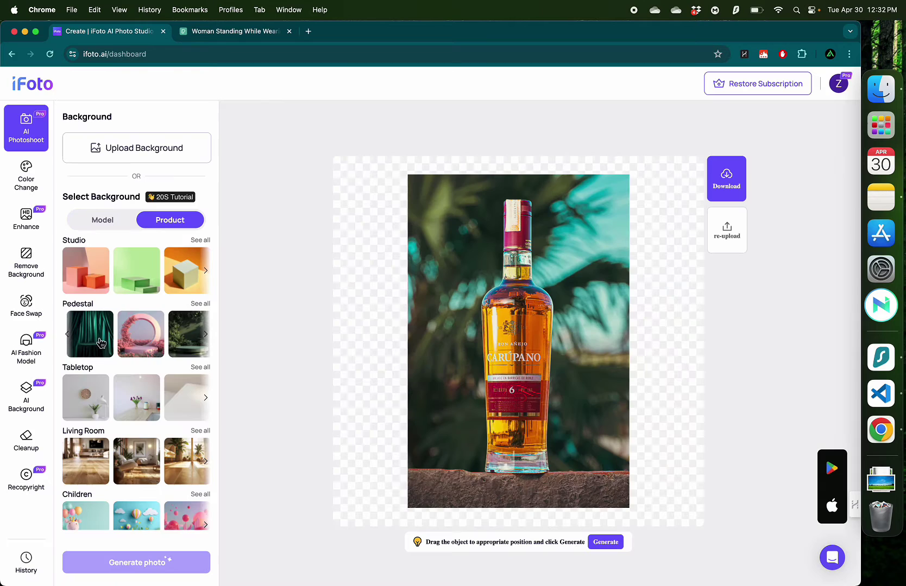
Step: Place the rum bottle, scaled down, on the round table of the green-curtain Pedestal background and generate the image
click(99, 339)
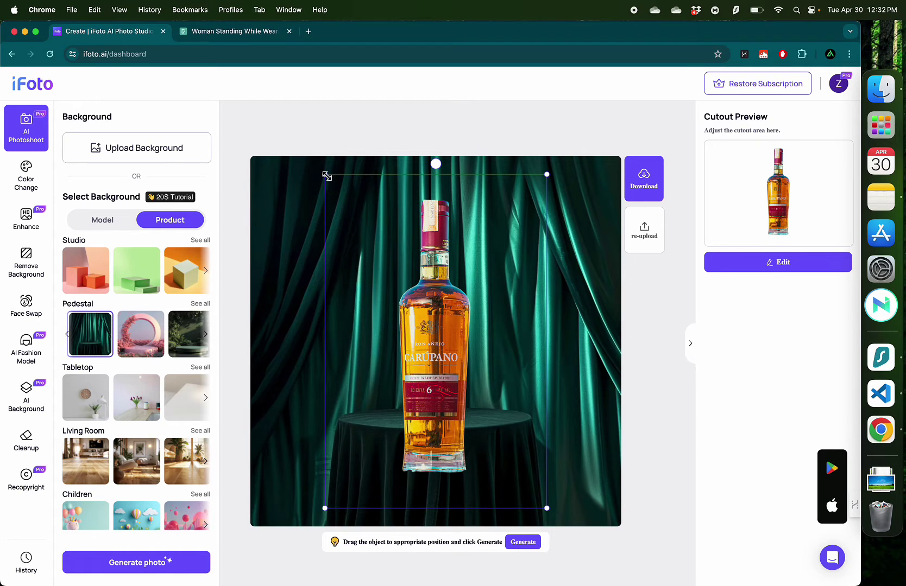
drag(325, 175, 408, 321)
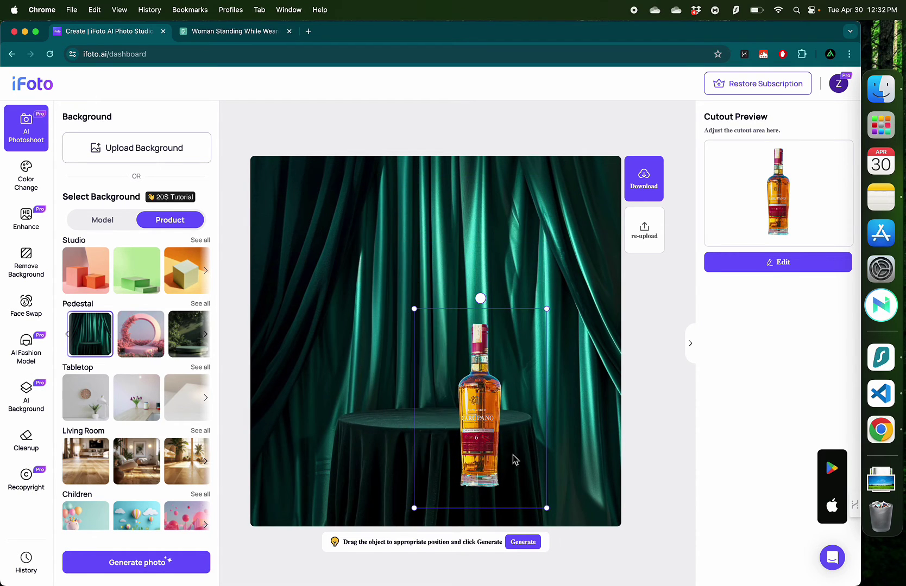
drag(514, 457, 439, 380)
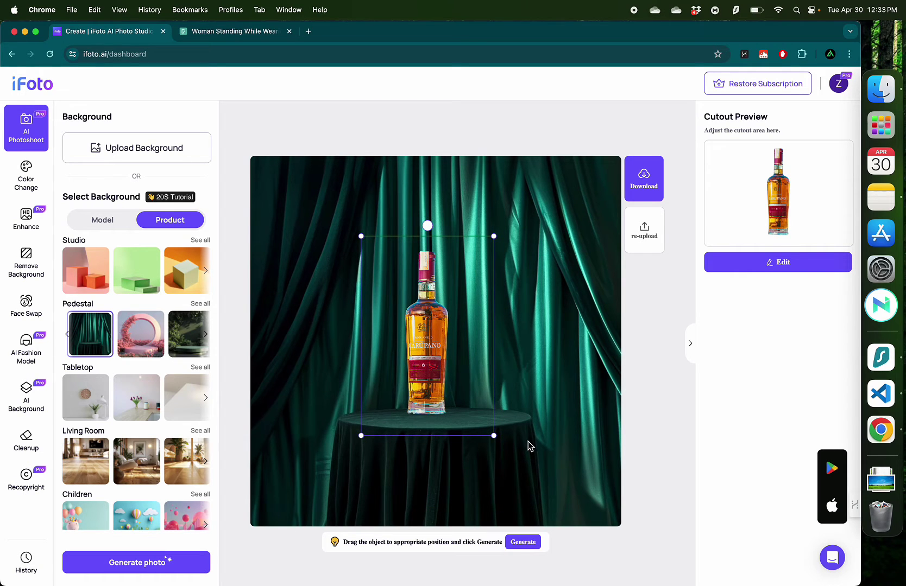
click(523, 542)
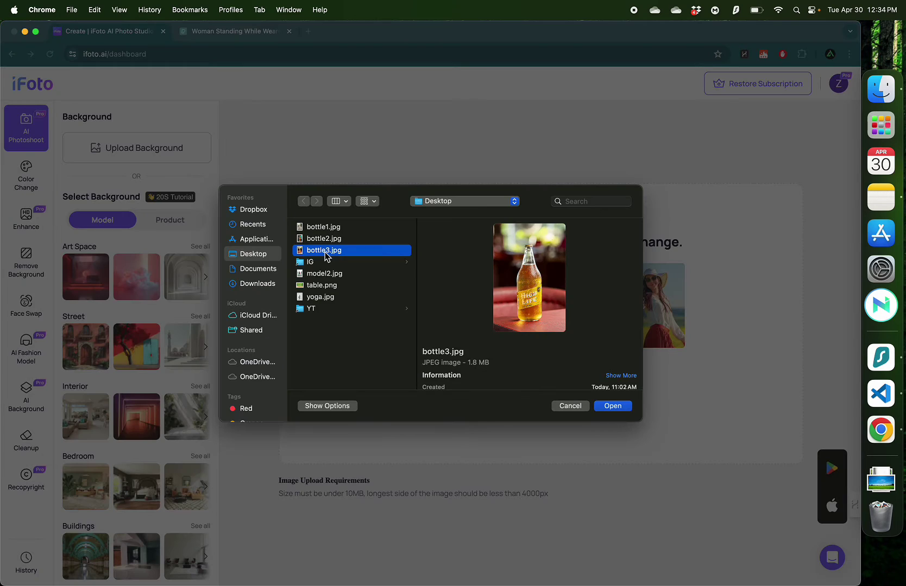
Step: Preview bottle3.jpg from the Desktop and upload it as the product photo
key(space)
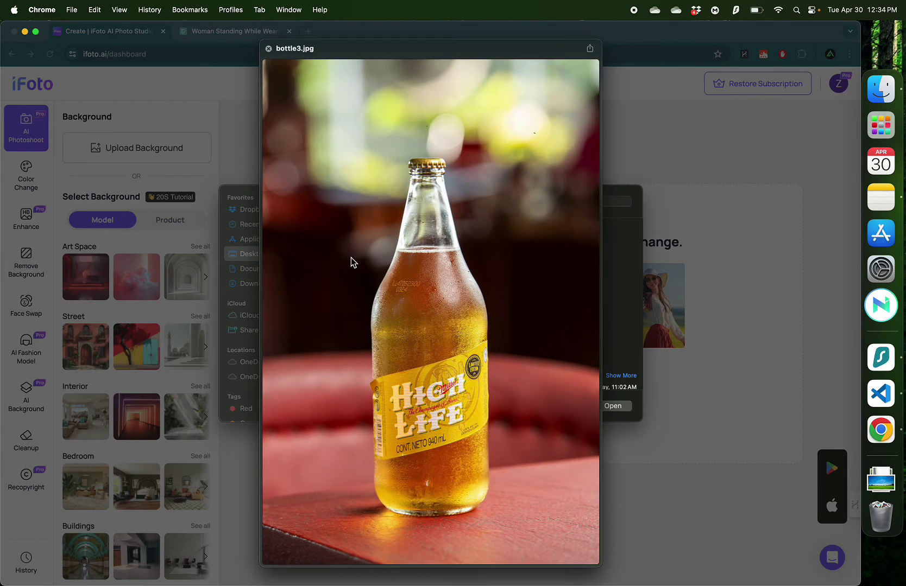
key(space)
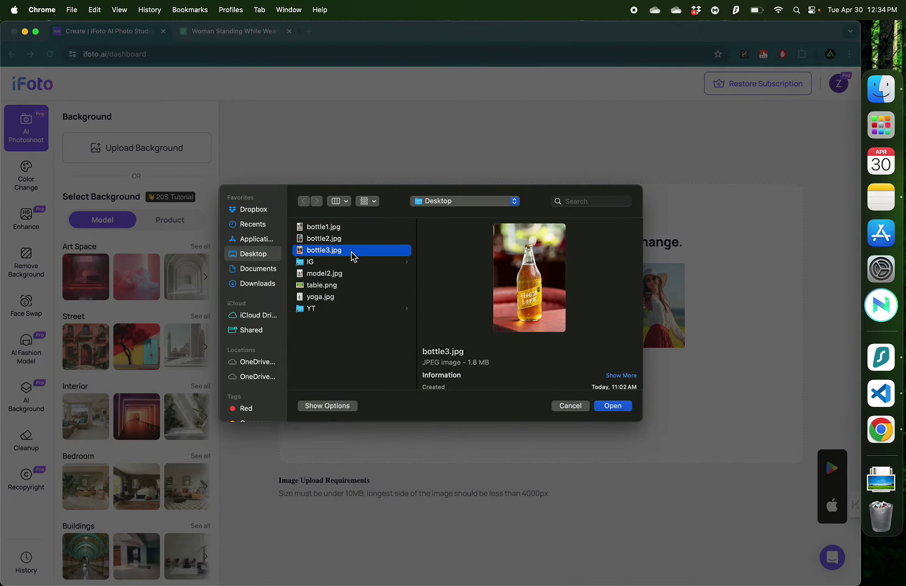
key(Return)
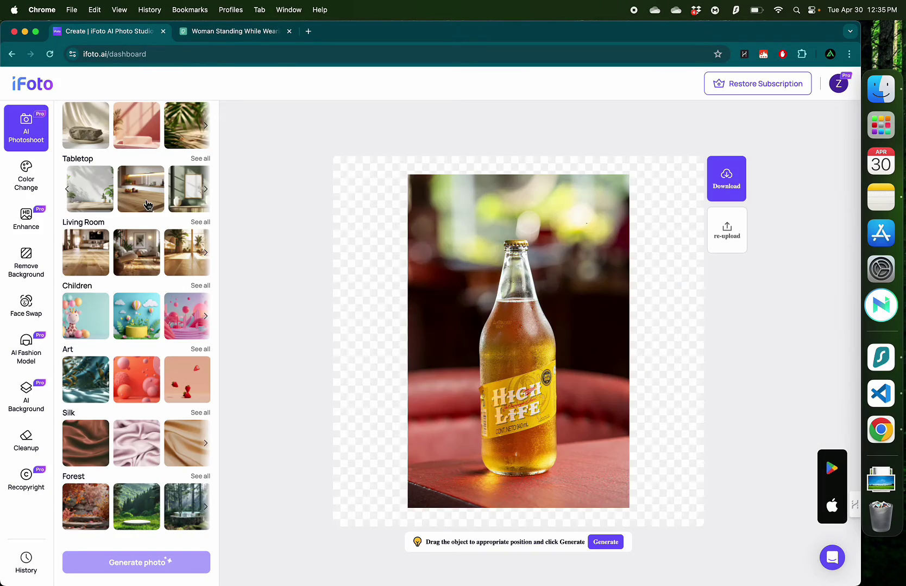
Step: Apply the kitchen counter background from the Tabletop set and scale the beer bottle down beside the fruit tray
click(146, 205)
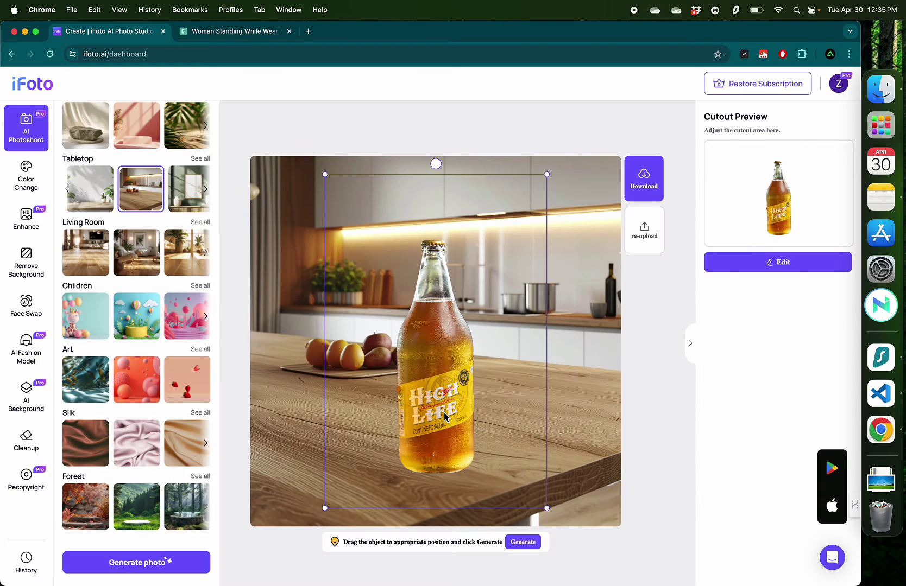
drag(449, 419, 518, 352)
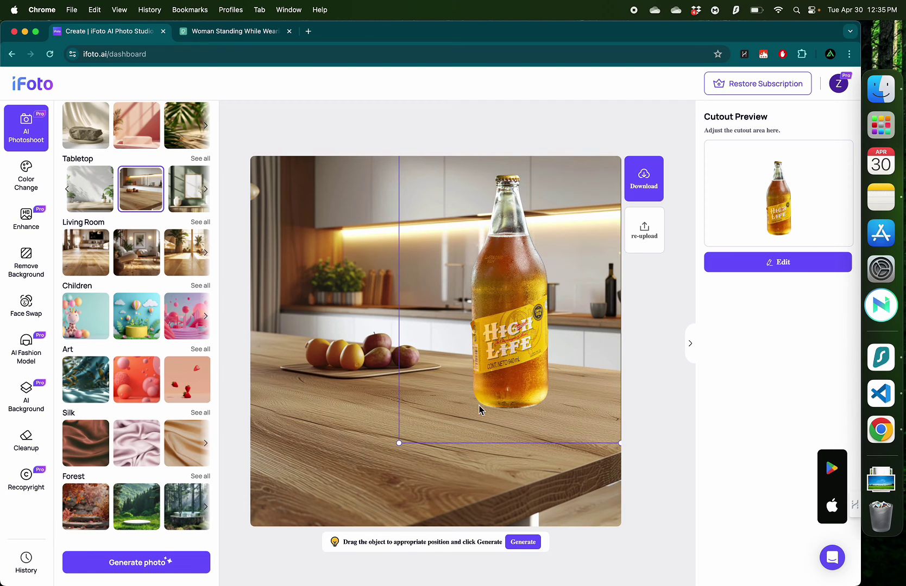
drag(399, 444, 486, 332)
drag(552, 266, 509, 342)
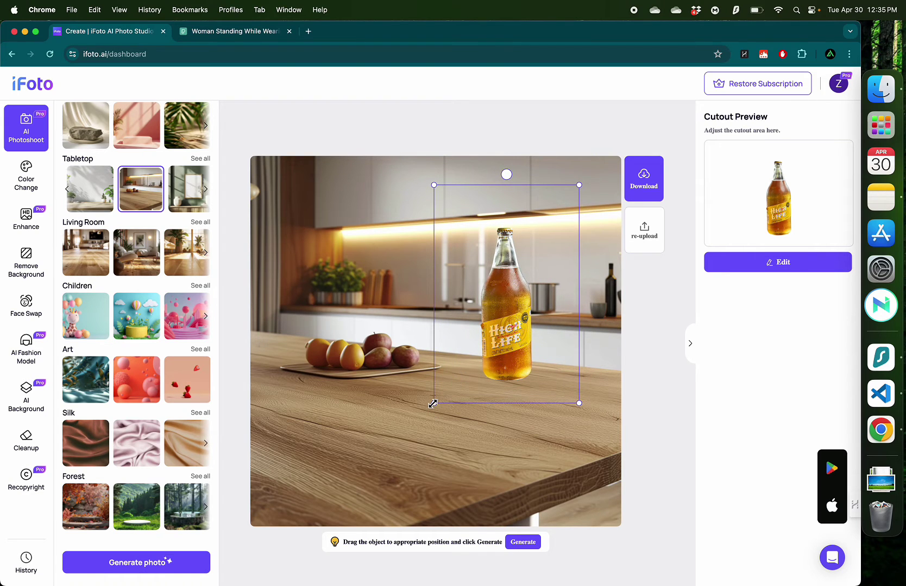
drag(432, 403, 448, 378)
drag(533, 315, 520, 336)
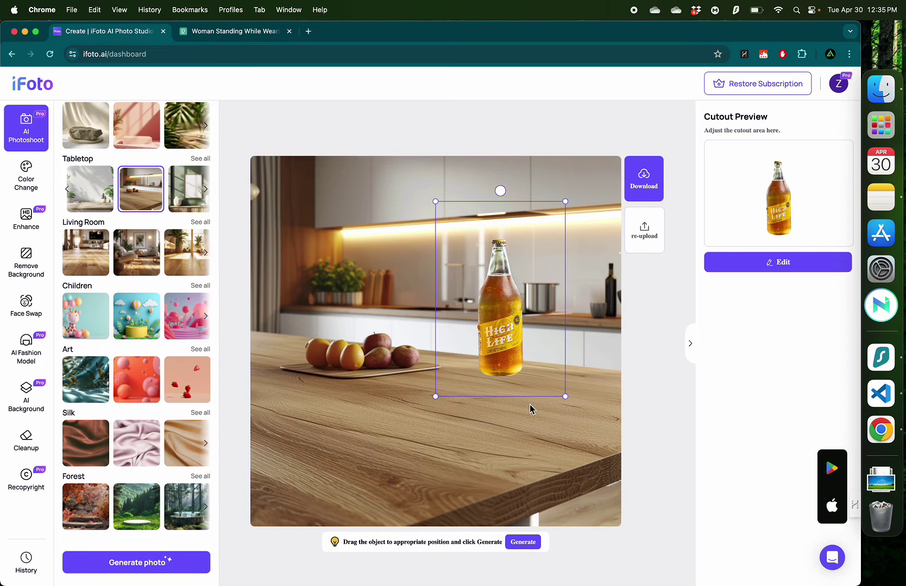
Step: Enlarge the beer bottle slightly, move it further forward on the wooden counter, and generate the image
drag(435, 202, 428, 194)
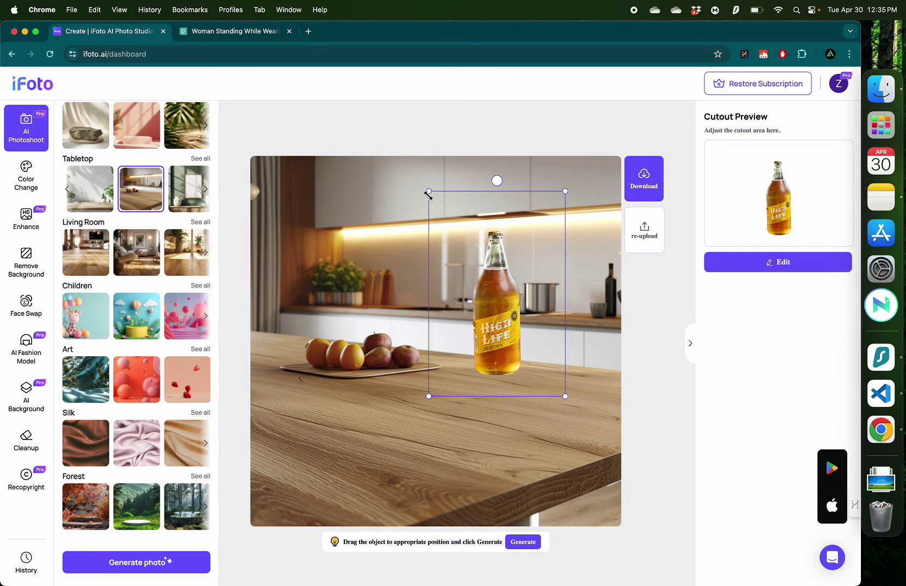
drag(505, 347, 525, 373)
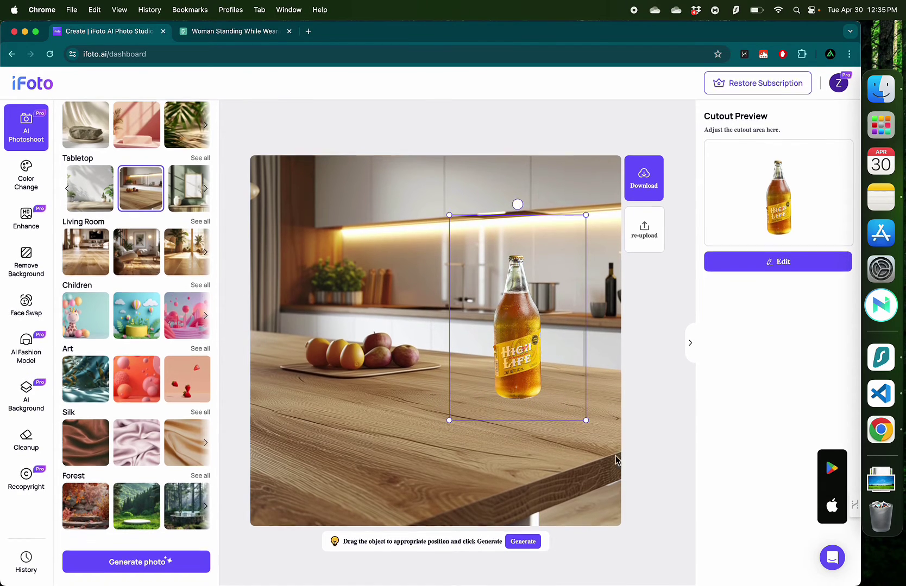
click(528, 546)
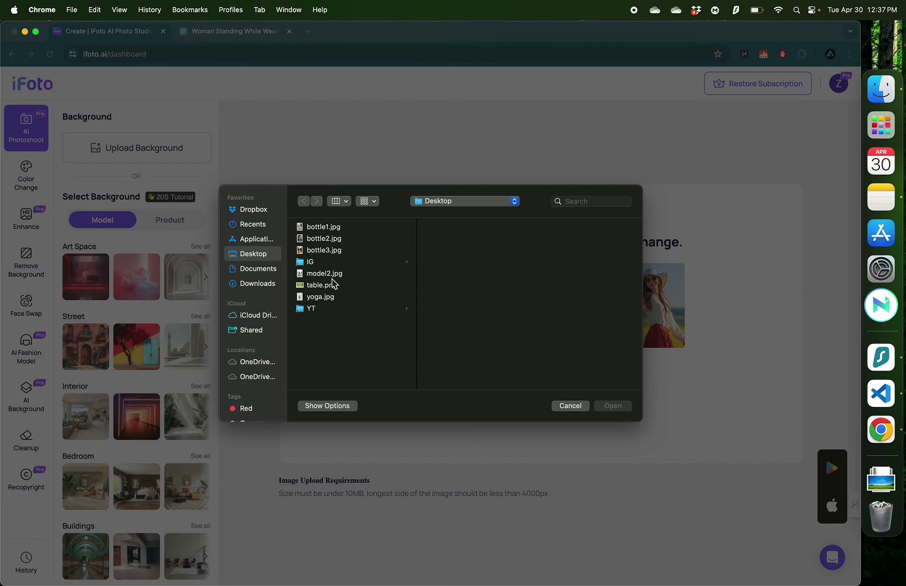
Step: Preview model2.jpg from the Desktop and upload it as the photo for the background change
click(330, 275)
key(space)
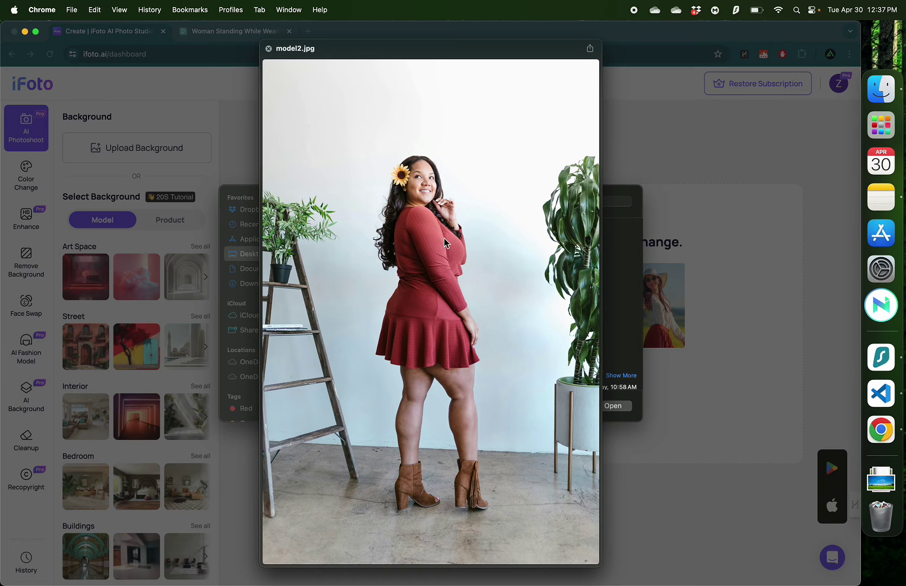
key(space)
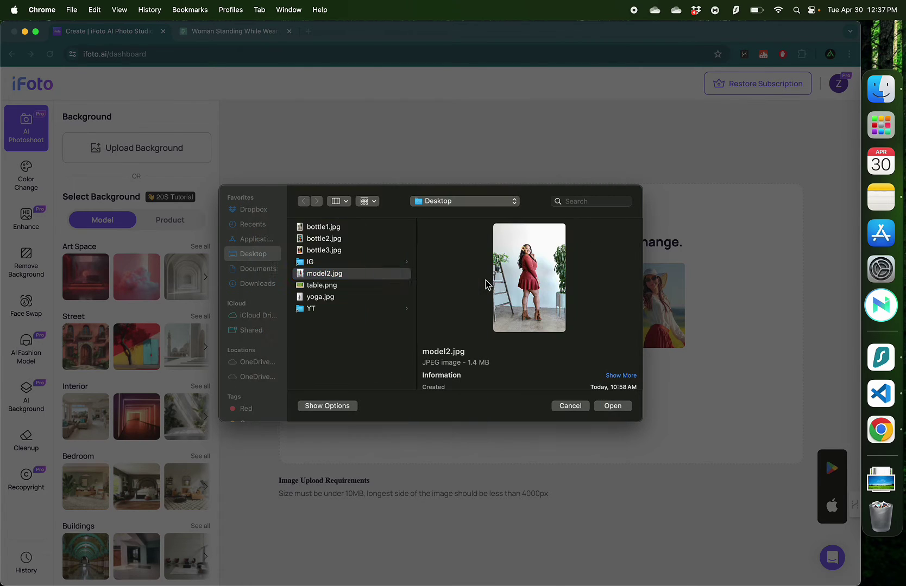
double_click(344, 275)
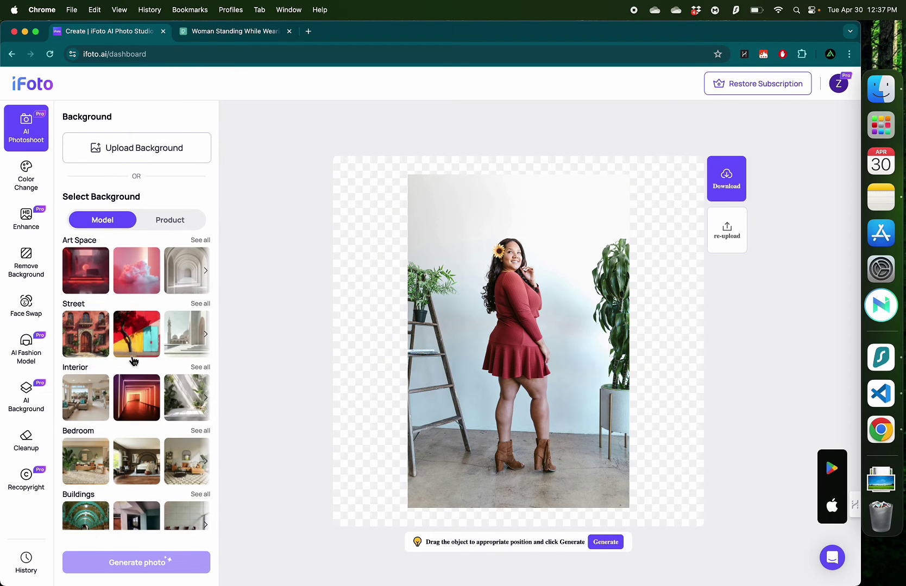
Step: Apply the Street background with the red-and-yellow wall and turquoise door, and scale the woman down to stand on the sidewalk
click(208, 274)
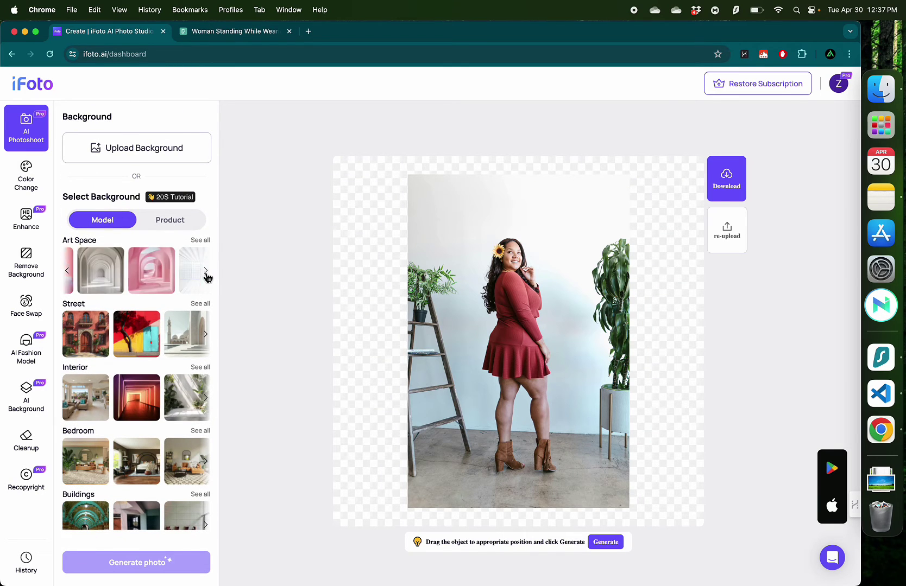
click(141, 343)
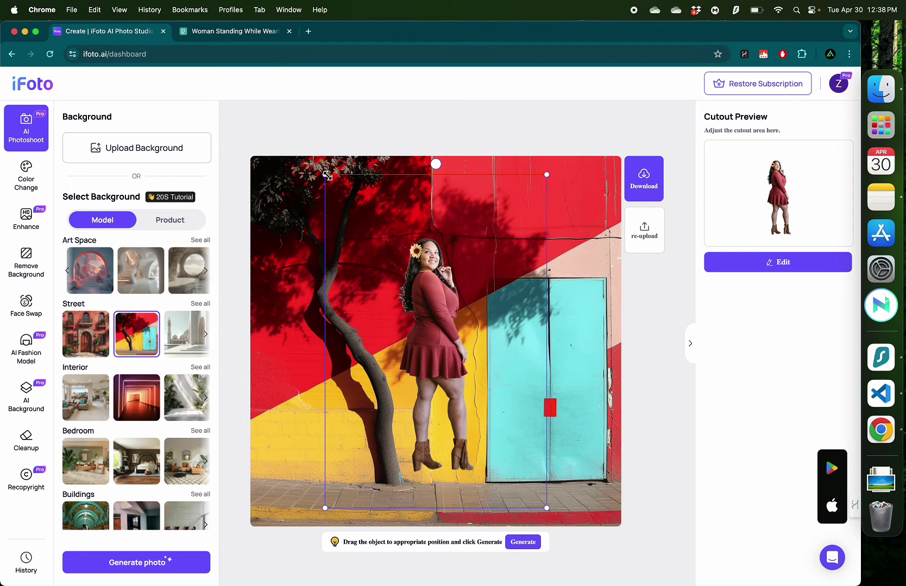
drag(326, 174, 384, 263)
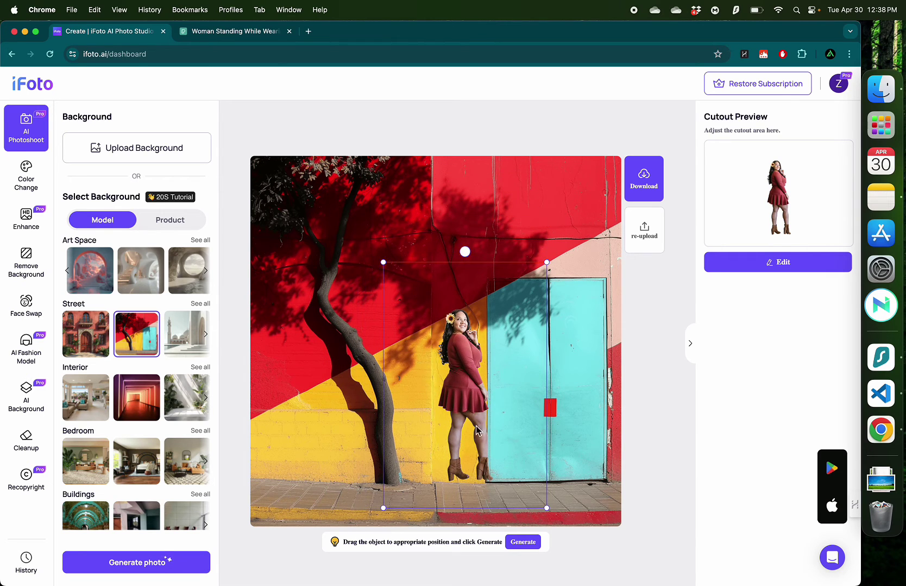
drag(476, 431, 457, 446)
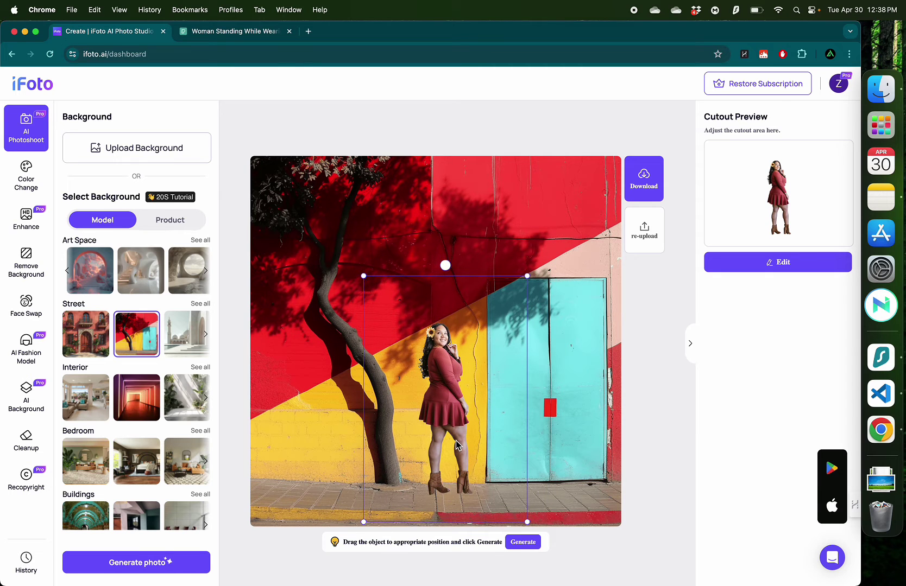
Step: Enlarge the woman slightly and reposition her so her boots stand near the curb between the tree and the door
scroll(475, 447, up, 5)
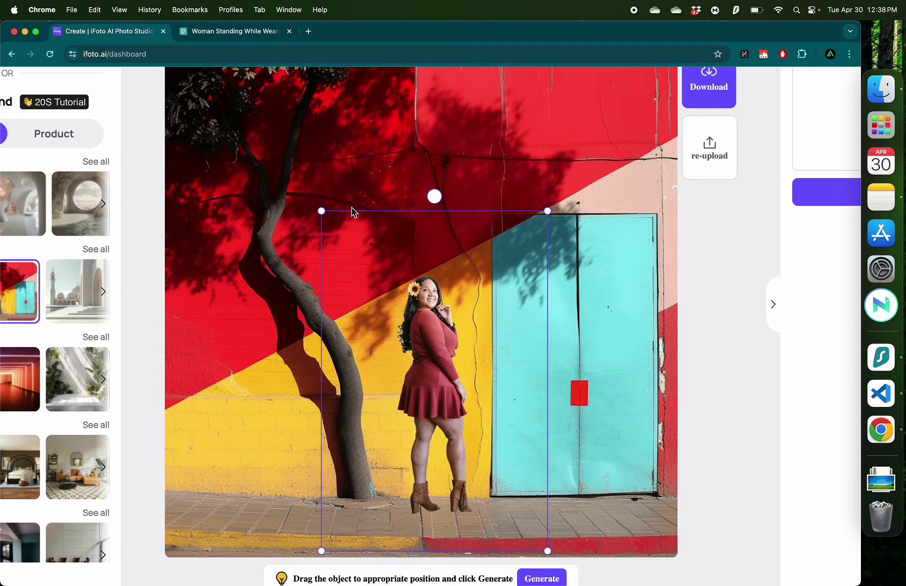
drag(323, 211, 300, 178)
drag(434, 341, 440, 366)
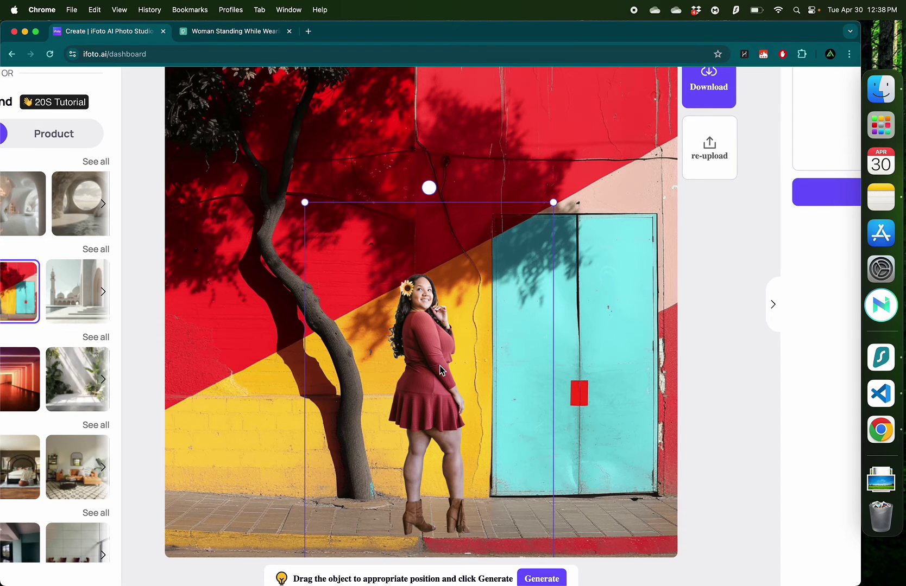
Step: Generate the image of the woman on the colorful street and inspect her boots and shadows up close
scroll(732, 405, down, 2)
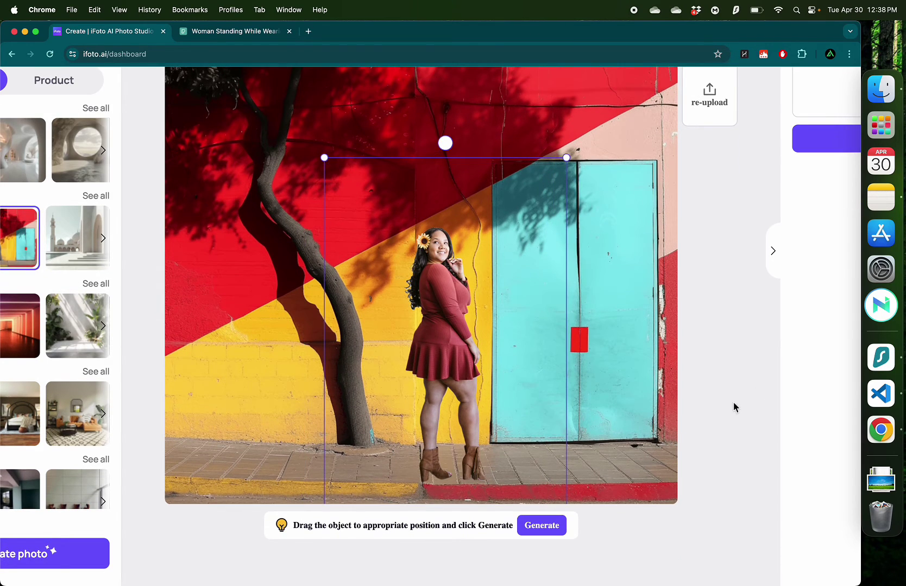
click(546, 530)
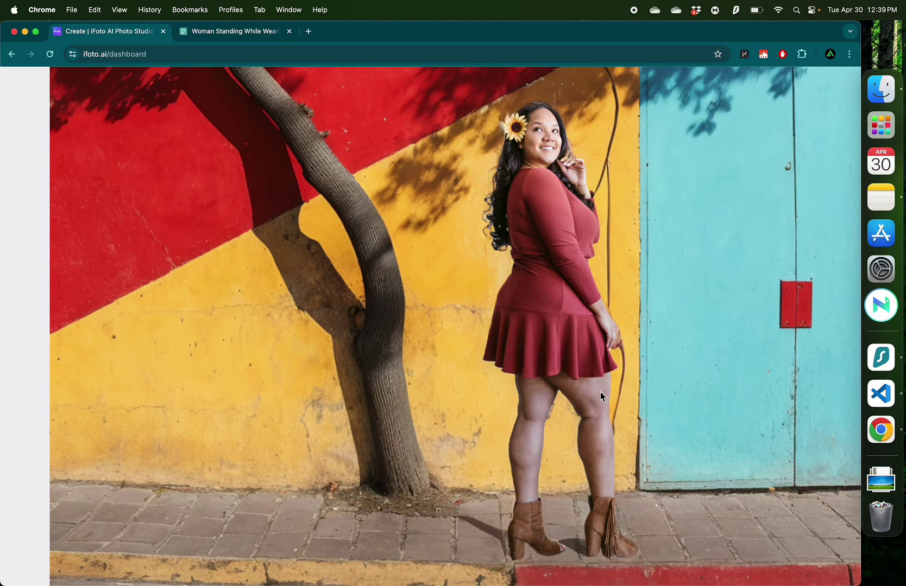
scroll(600, 392, down, 3)
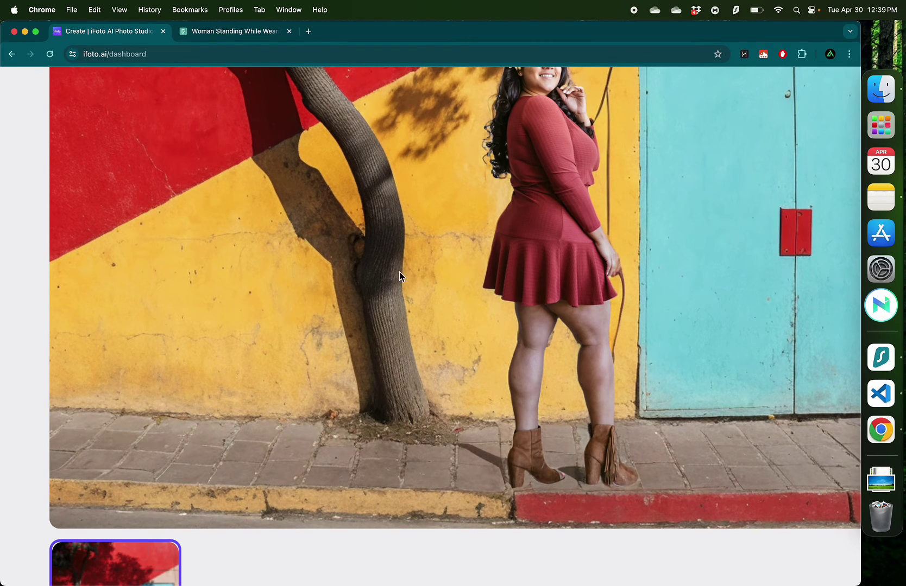
Step: Examine the generated street image of the woman from her face down to her boots and their shadows on the sidewalk
scroll(399, 271, up, 3)
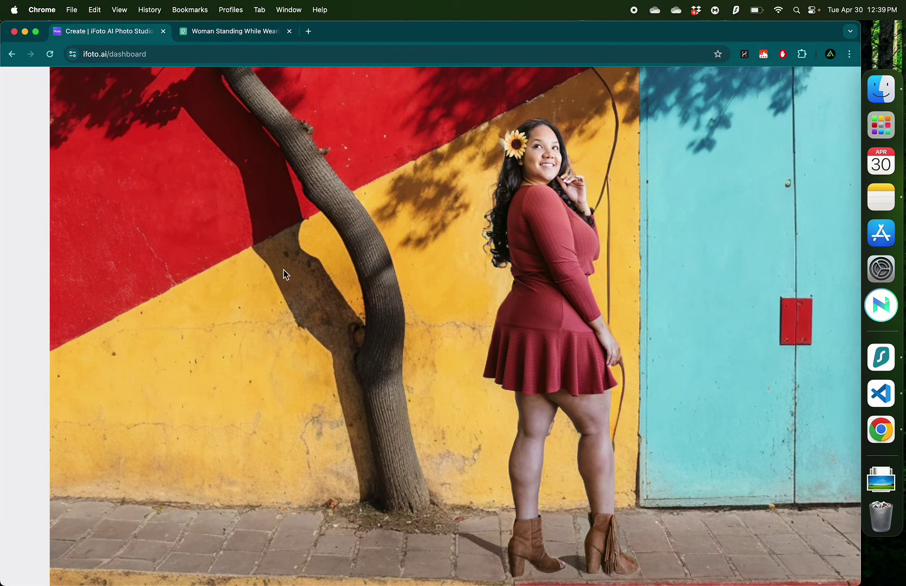
scroll(442, 407, down, 3)
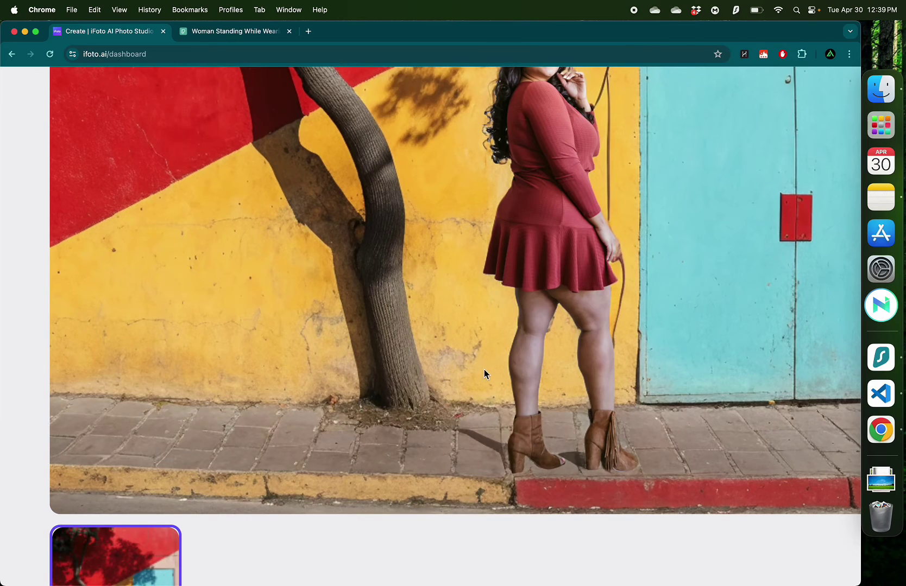
scroll(428, 312, up, 1)
scroll(427, 313, down, 2)
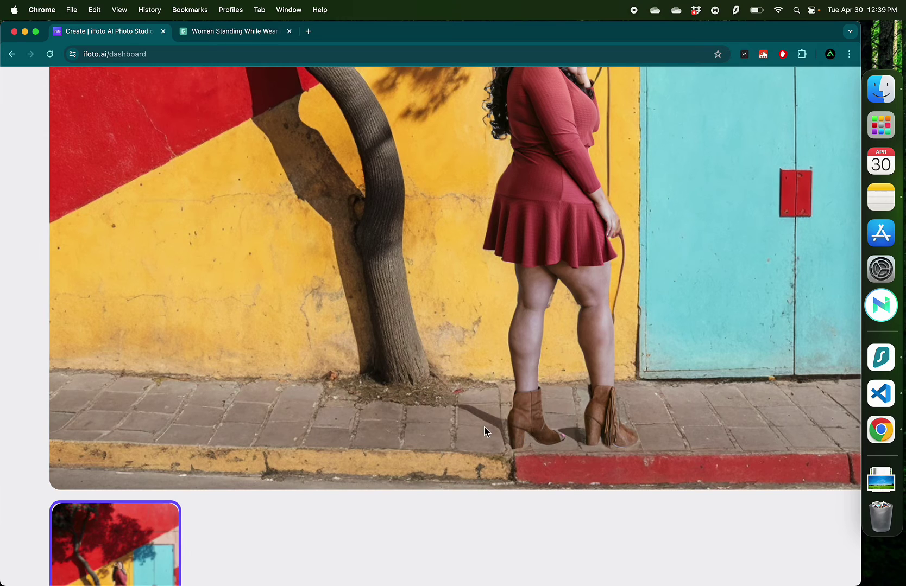
scroll(516, 326, up, 3)
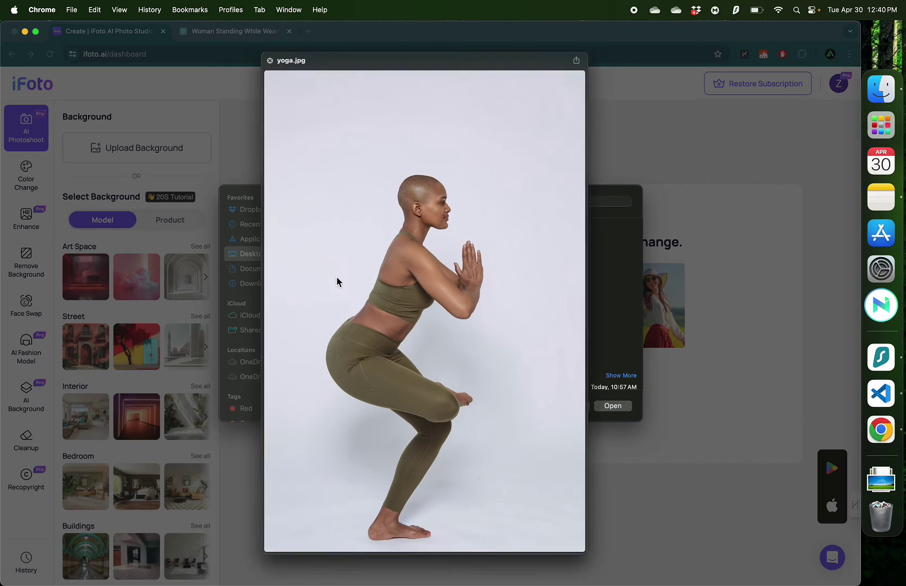
Step: Upload yoga.jpg from the Desktop and apply the Nature background showing a beach with palm trees and rocks
key(space)
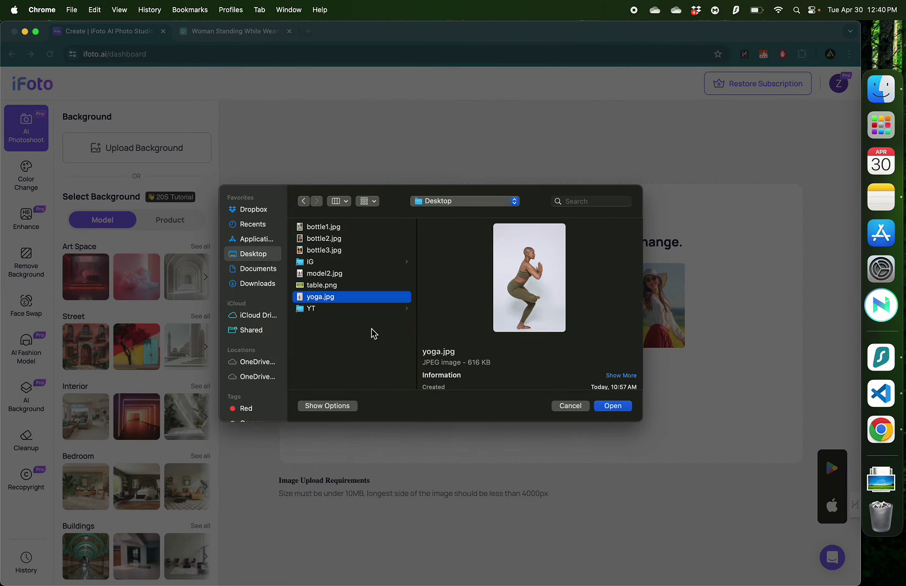
double_click(327, 296)
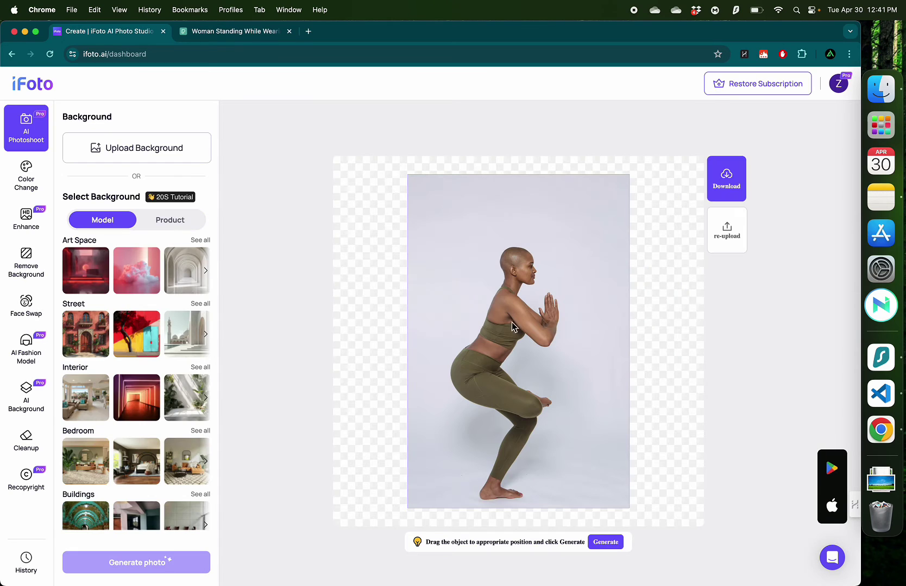
scroll(140, 363, down, 2)
scroll(140, 364, down, 10)
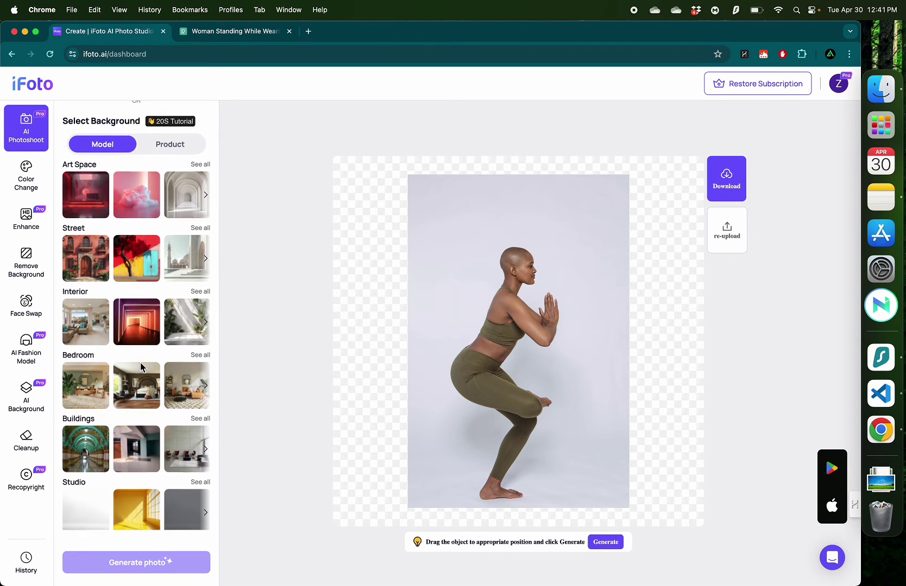
scroll(139, 314, up, 12)
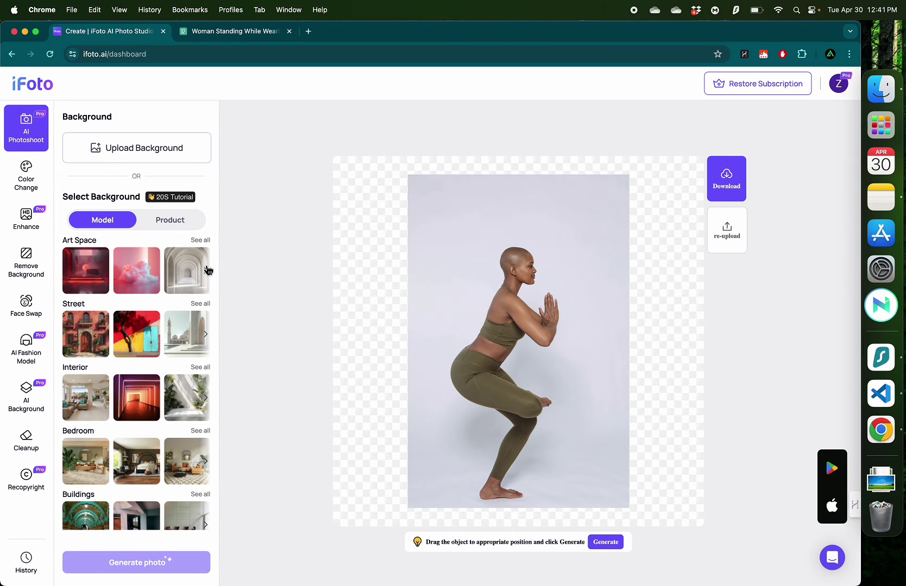
scroll(208, 269, down, 10)
click(81, 458)
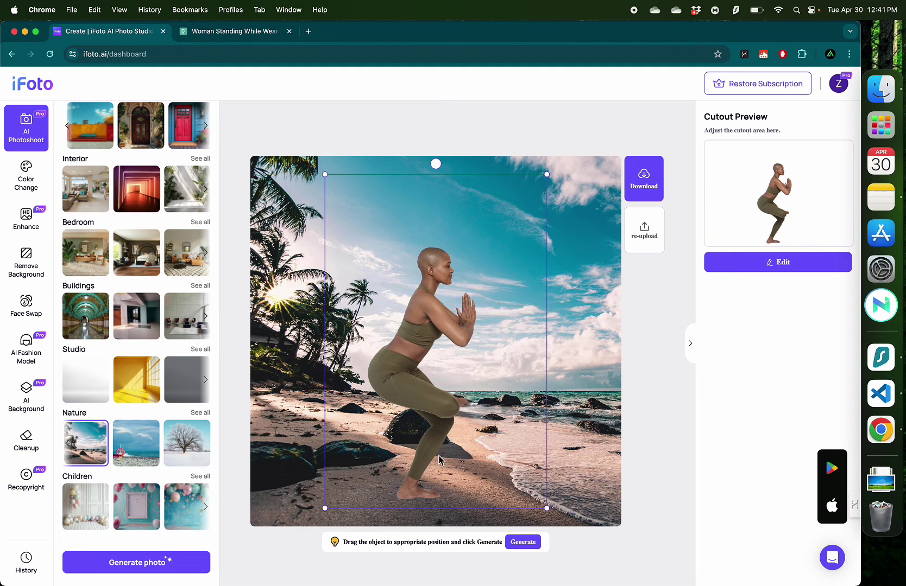
Step: Scale the yoga woman down and position her foot on the sand beside the large rock near the waterline
drag(429, 471, 469, 459)
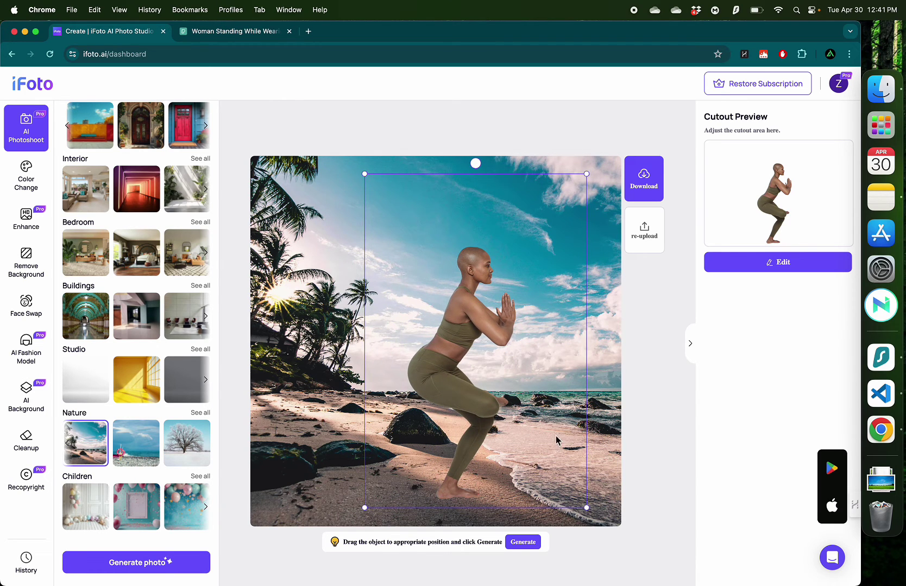
drag(364, 175, 443, 292)
drag(523, 419, 496, 396)
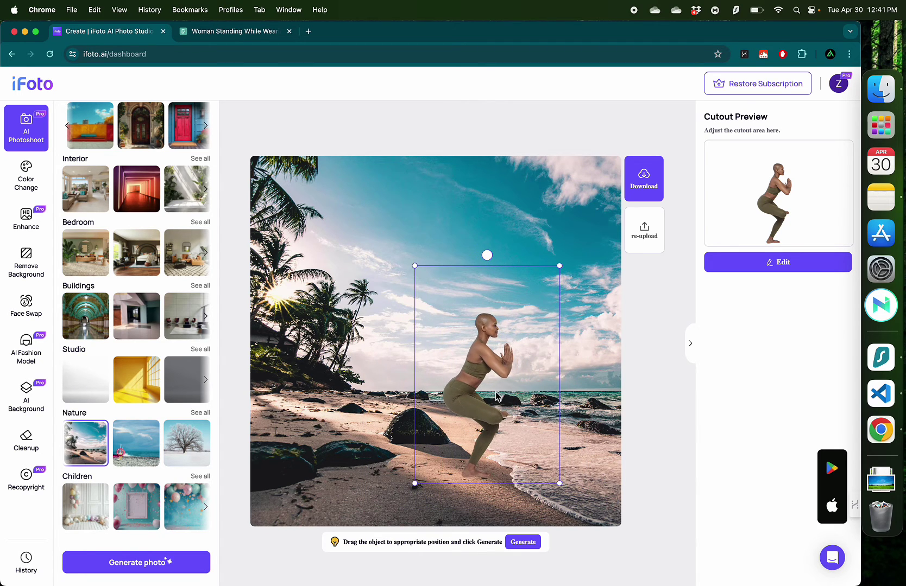
drag(414, 267, 435, 296)
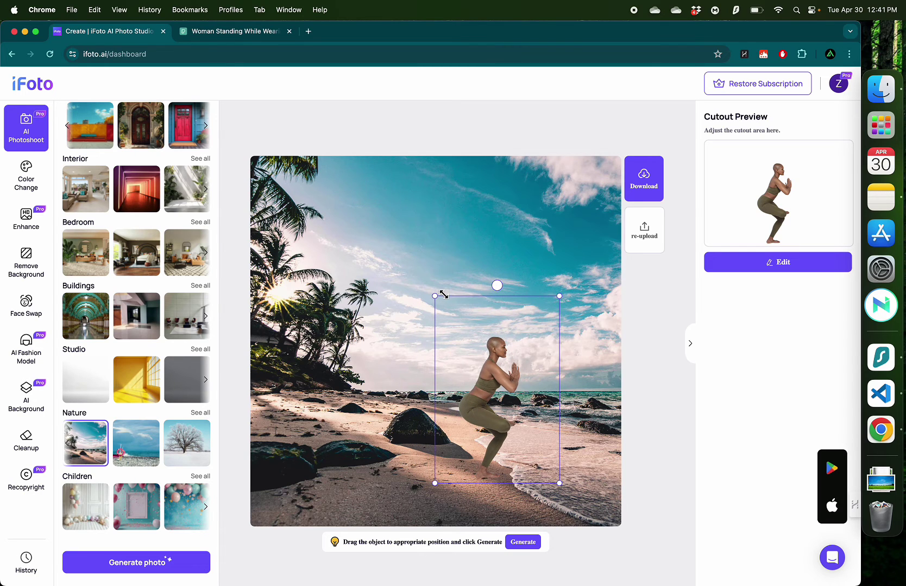
drag(498, 417, 498, 409)
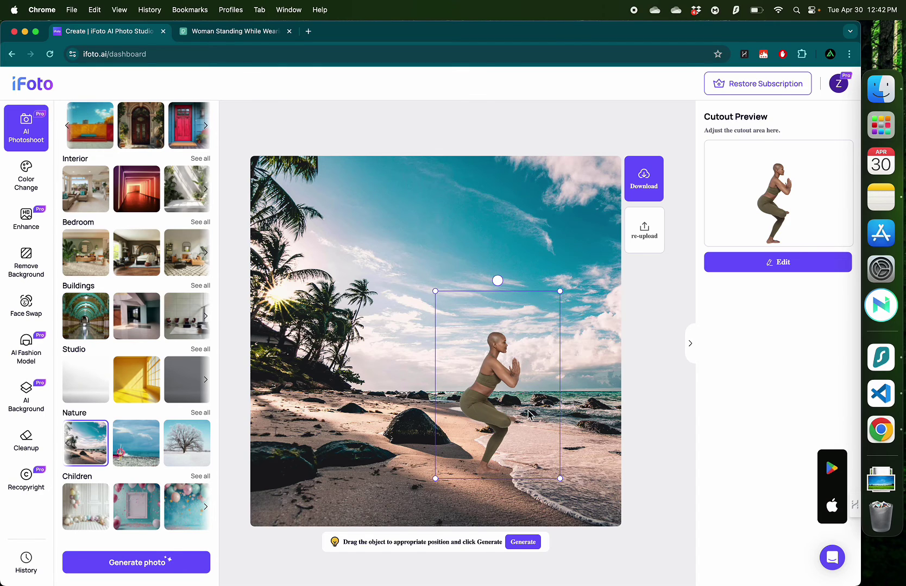
Step: Generate the image of the yoga woman on the beach and inspect her face, foot and shadow up close
scroll(491, 479, up, 3)
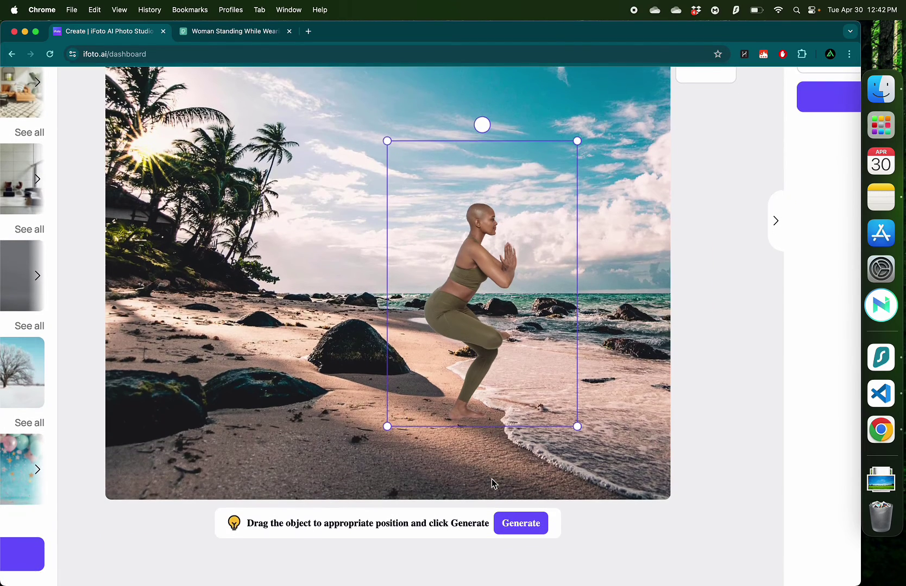
click(531, 524)
scroll(618, 416, up, 3)
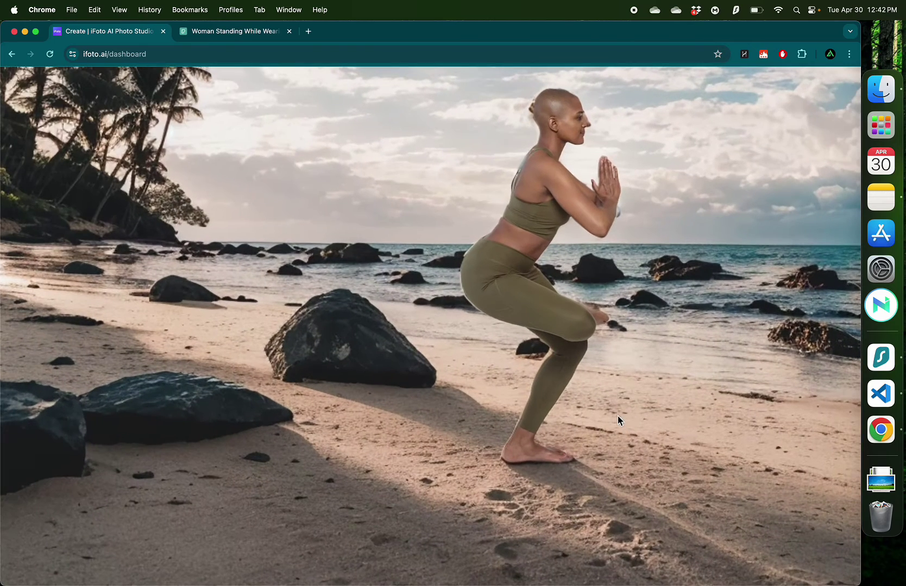
scroll(618, 416, up, 2)
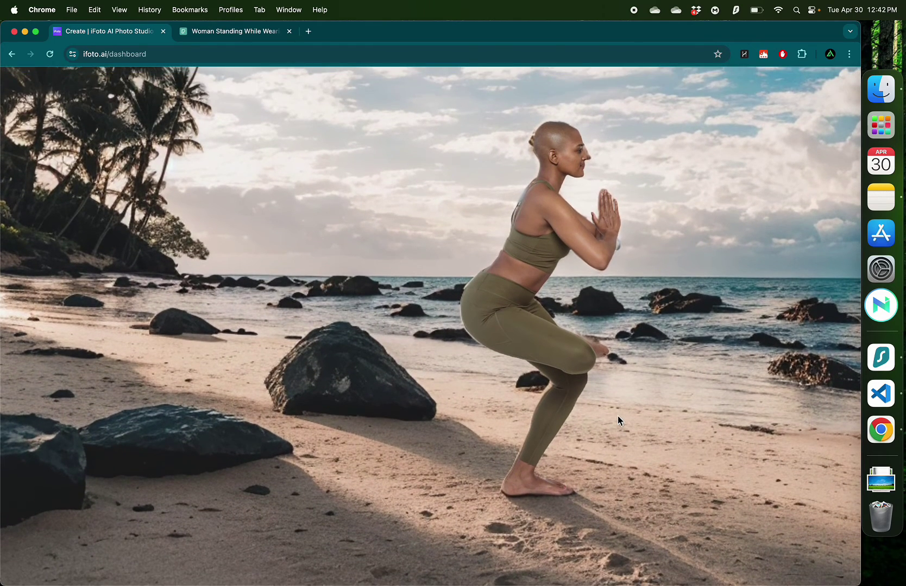
scroll(590, 194, up, 1)
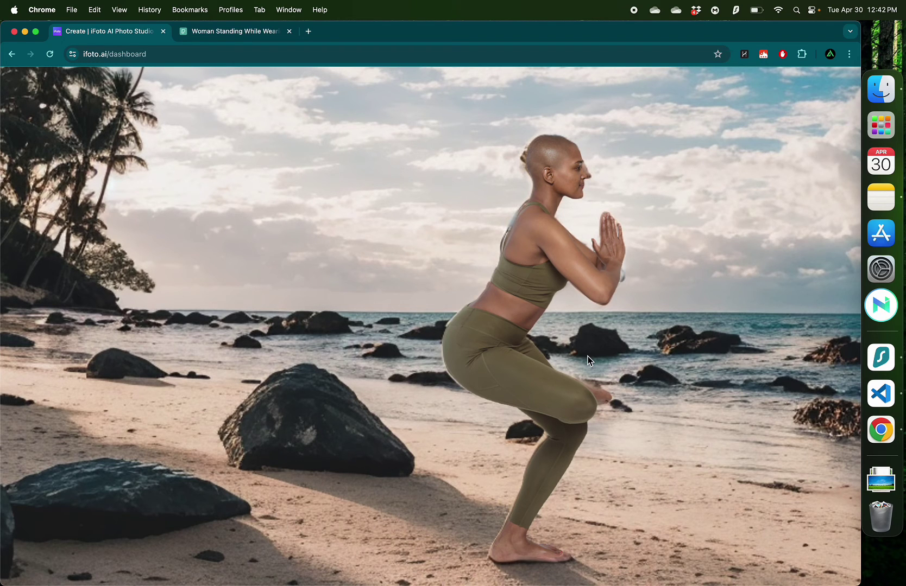
scroll(588, 360, down, 5)
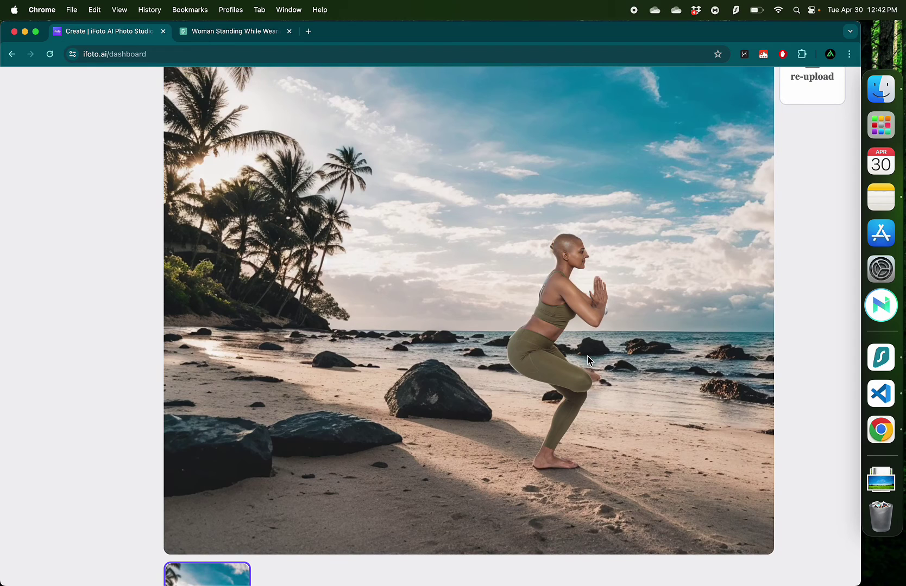
scroll(588, 360, down, 5)
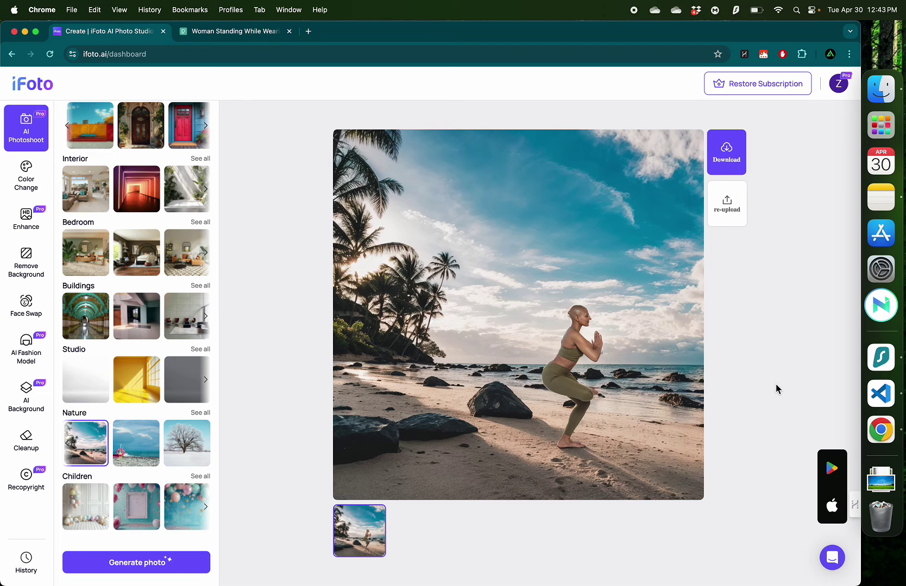
Step: Look through the options of the Color Change, Enhance and Remove Background tools, starting from AI Photoshoot
ctrl+scroll(8, 95, up, 5)
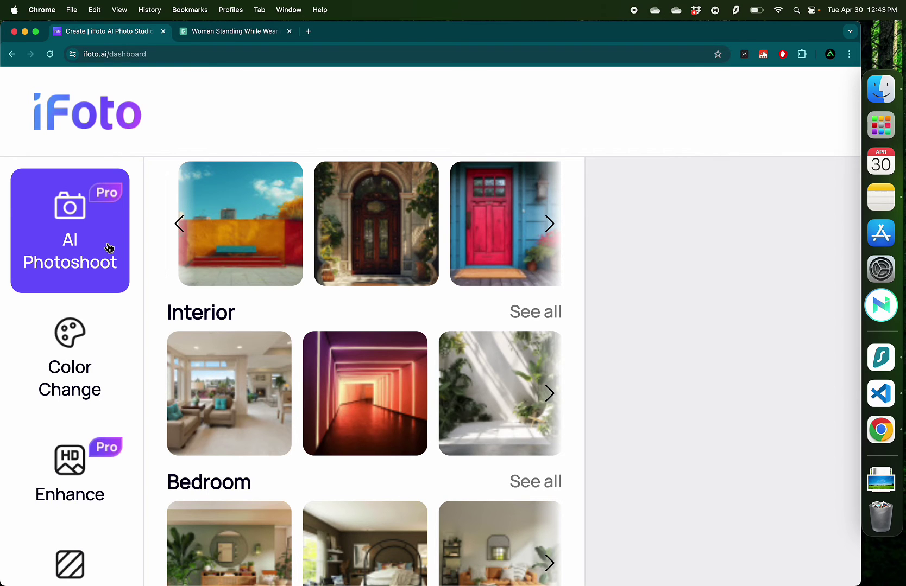
key(super+0)
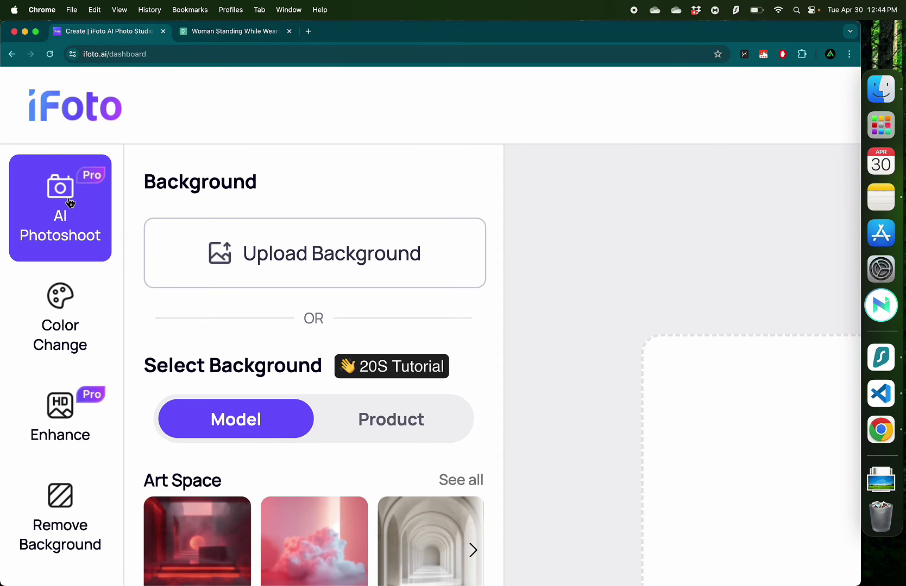
scroll(70, 202, down, 5)
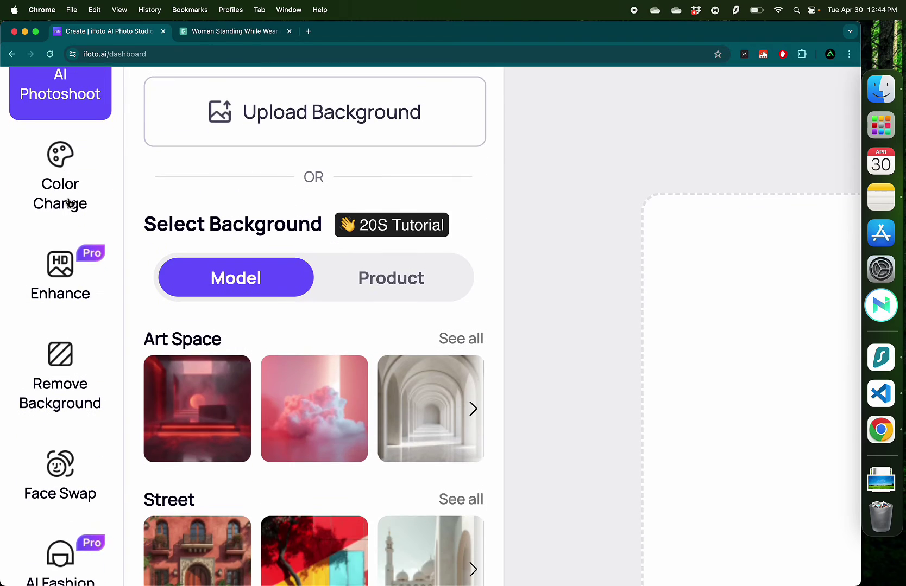
click(74, 199)
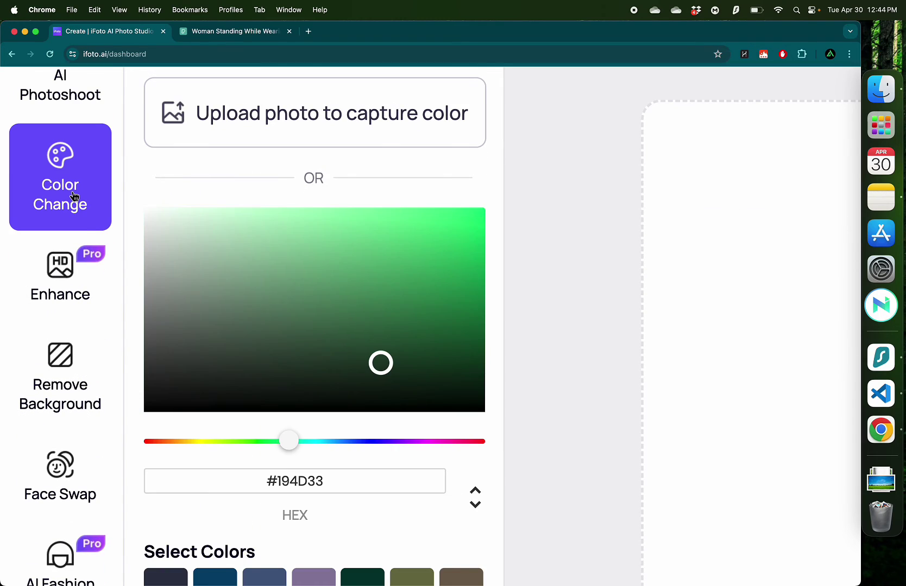
click(59, 297)
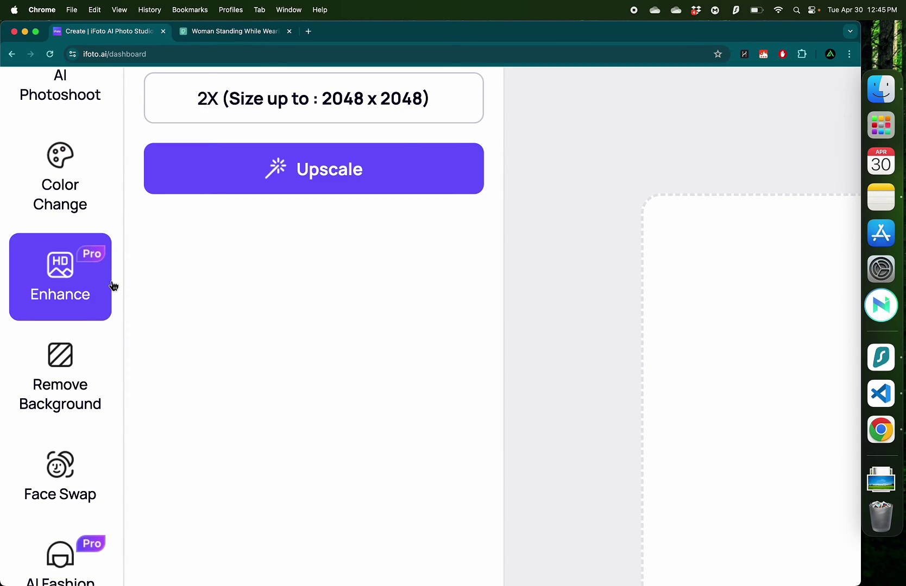
click(88, 381)
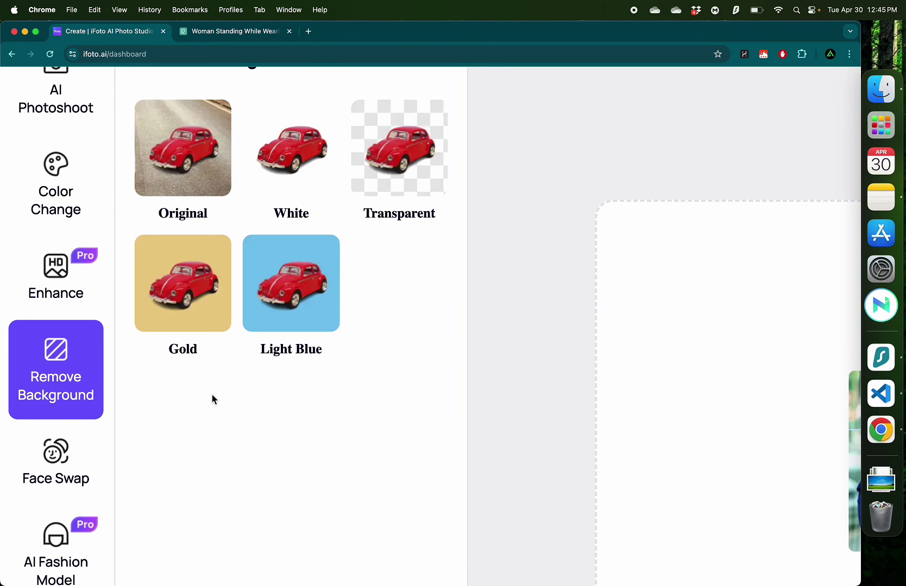
scroll(16, 396, up, 3)
scroll(60, 326, down, 5)
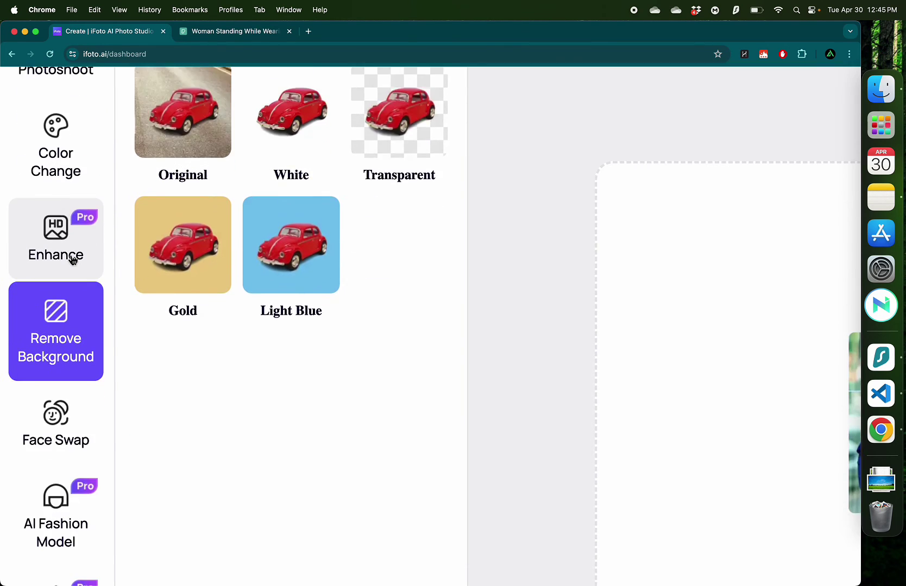
Step: Open the Face Swap tool and check its option for uploading your own face, without choosing a file
scroll(57, 429, down, 3)
click(68, 293)
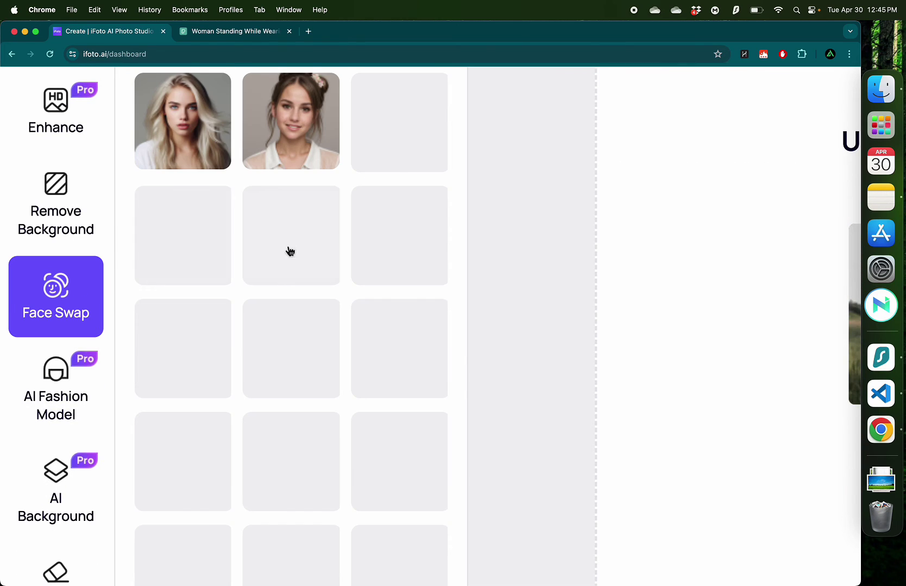
scroll(289, 251, up, 3)
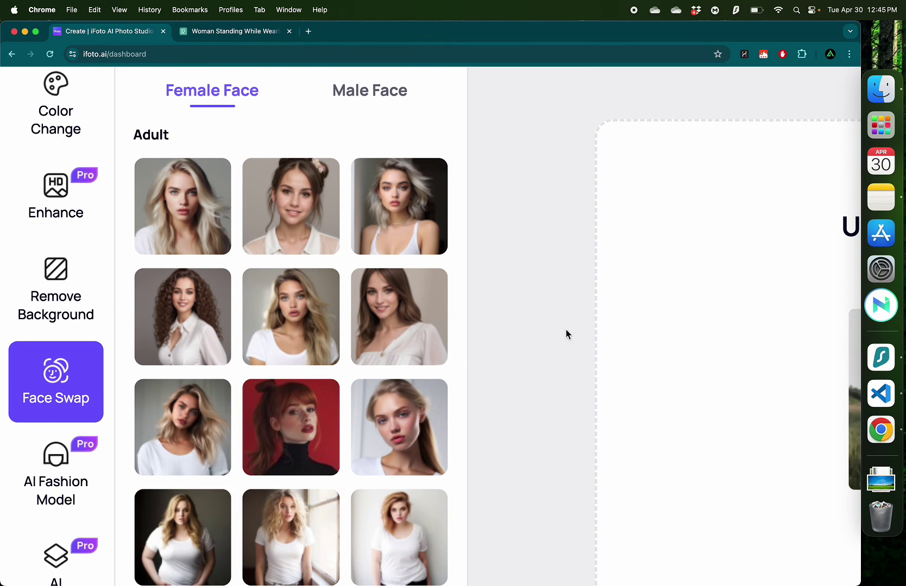
scroll(297, 193, up, 5)
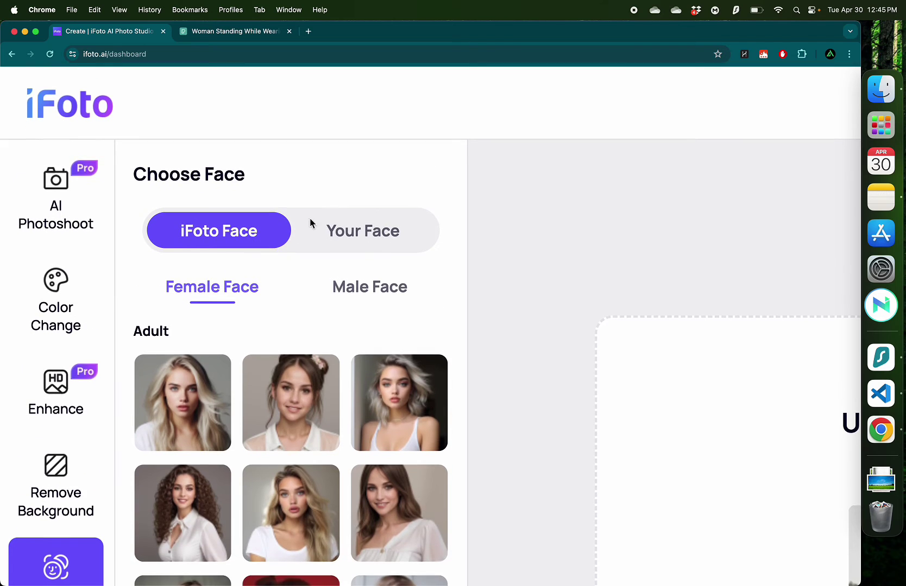
click(373, 239)
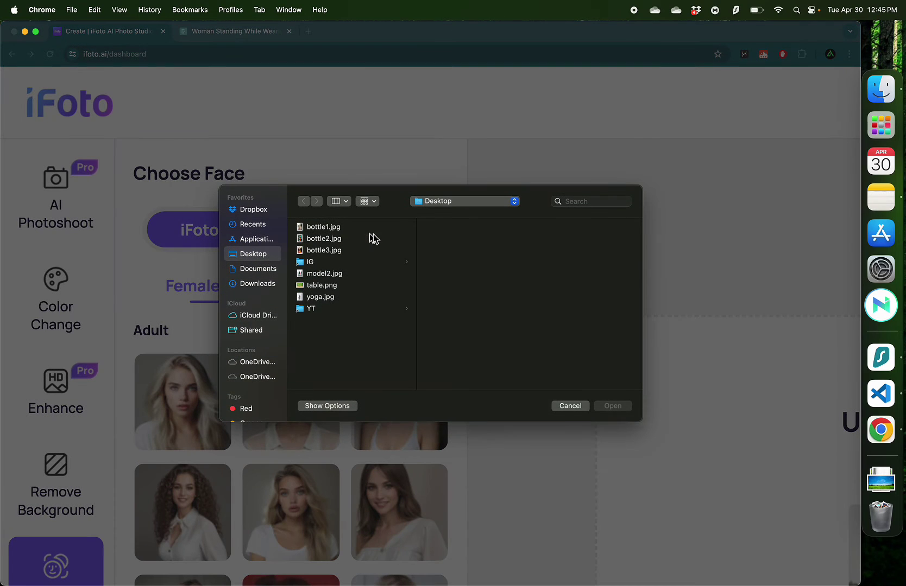
click(586, 407)
Step: Browse the preset female faces and the preset male faces offered for Face Swap
scroll(361, 314, down, 3)
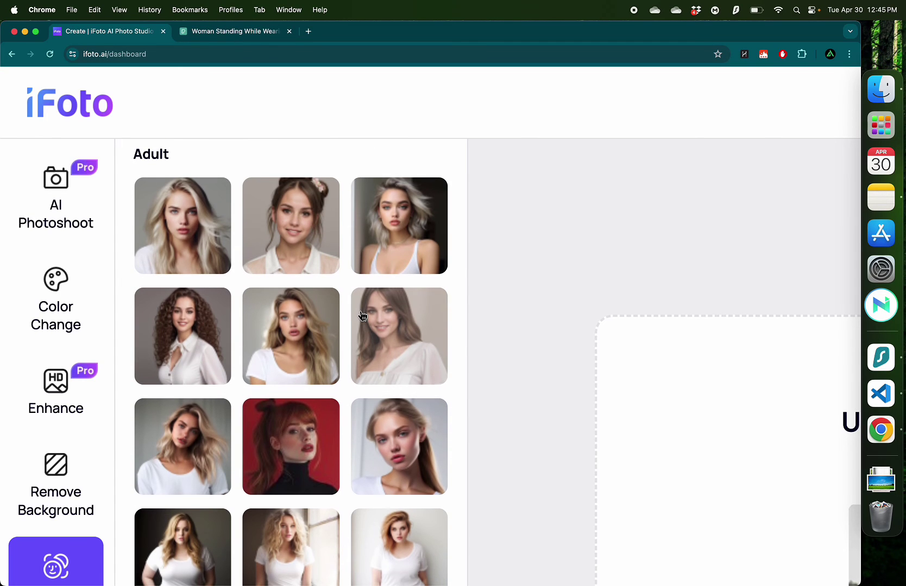
scroll(362, 316, down, 3)
scroll(360, 316, up, 8)
click(380, 285)
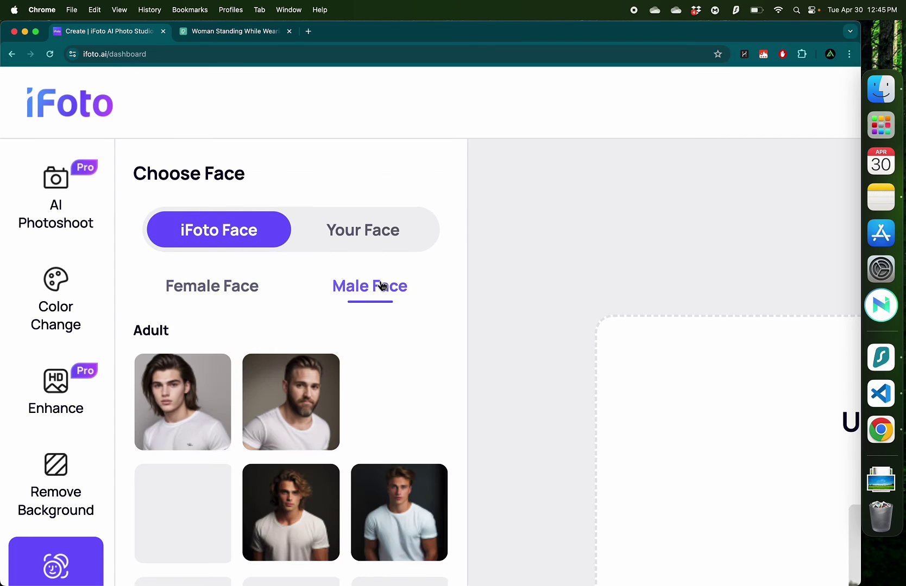
scroll(300, 286, down, 3)
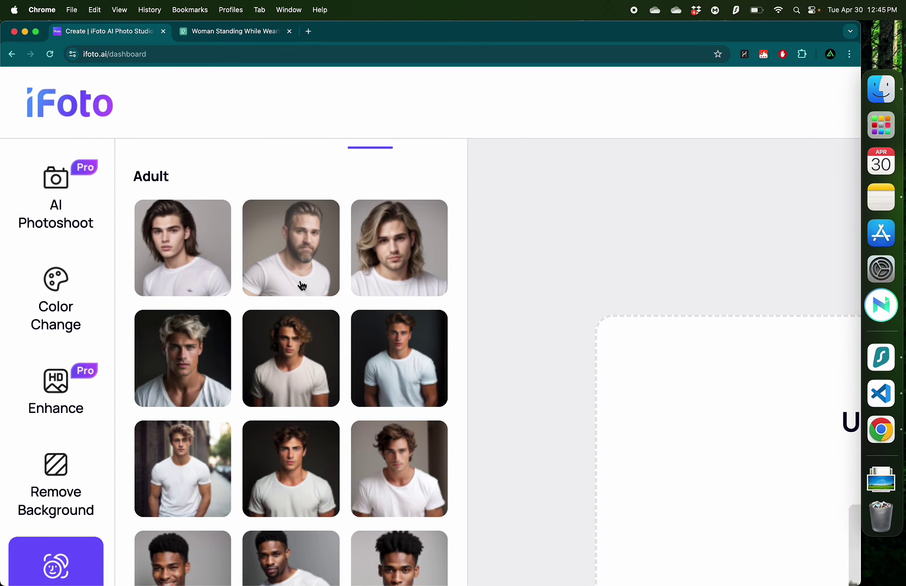
scroll(302, 286, up, 3)
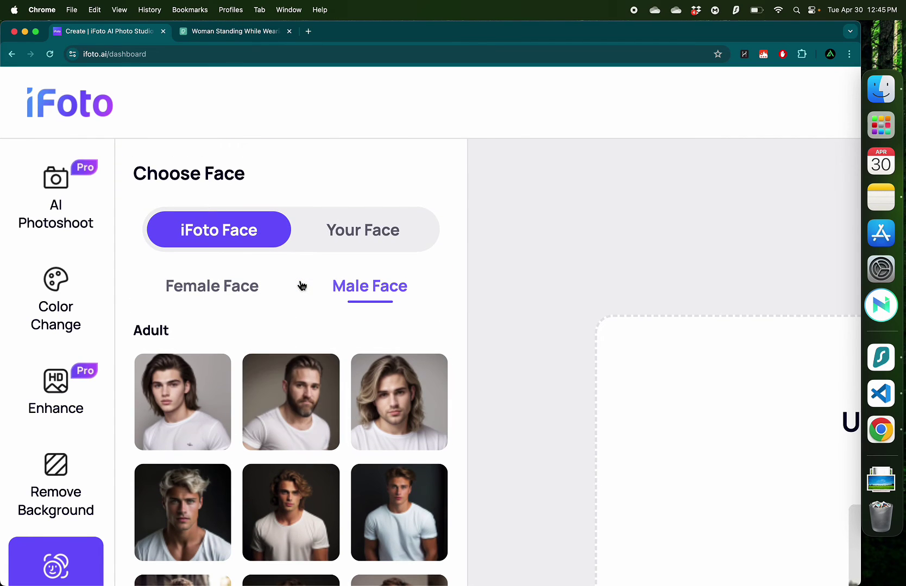
scroll(302, 286, down, 7)
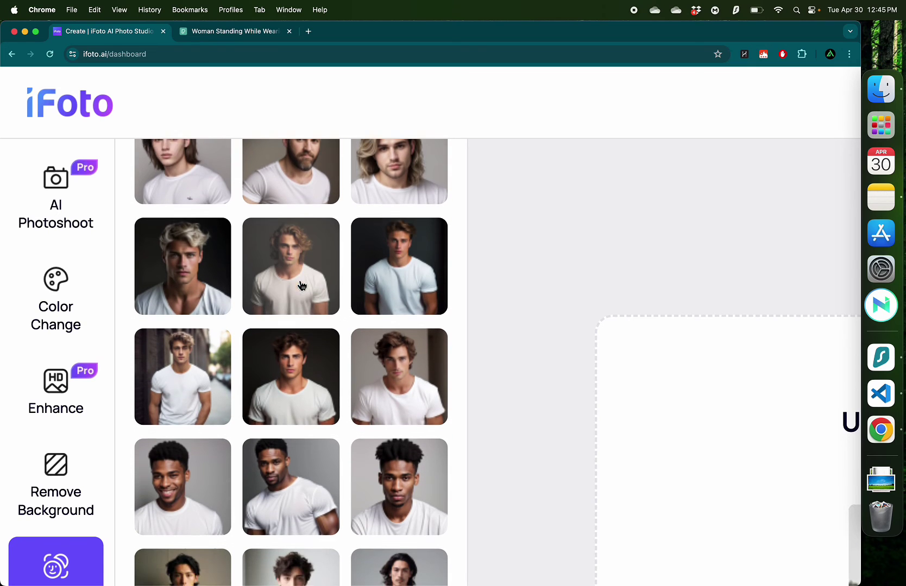
Step: Open the AI Fashion Model tool and browse its preset female models and male models
scroll(302, 286, up, 7)
scroll(302, 286, down, 10)
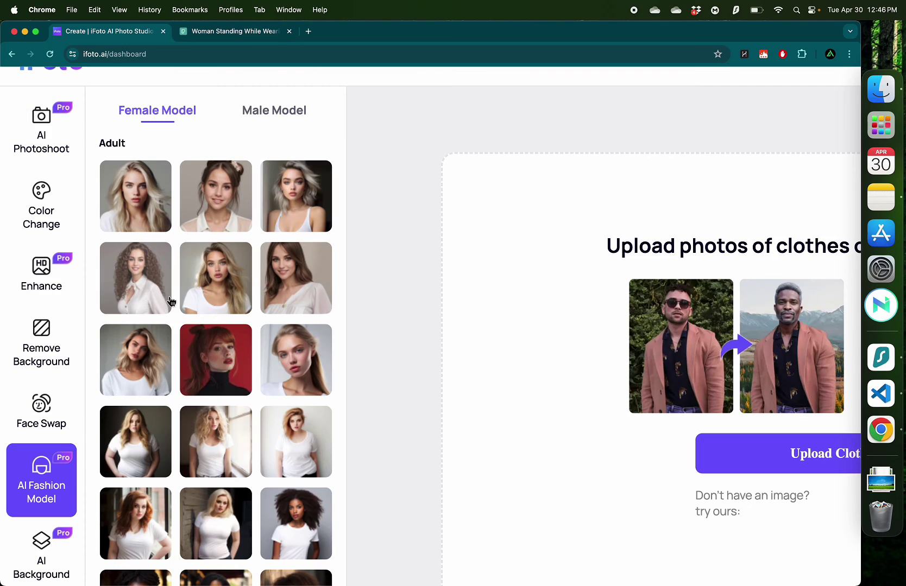
scroll(209, 380, down, 3)
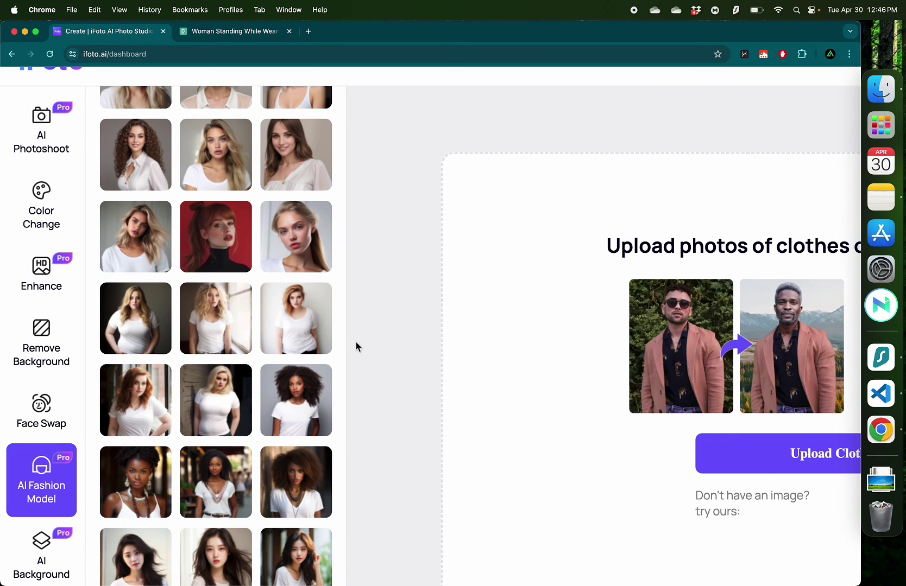
scroll(209, 377, down, 5)
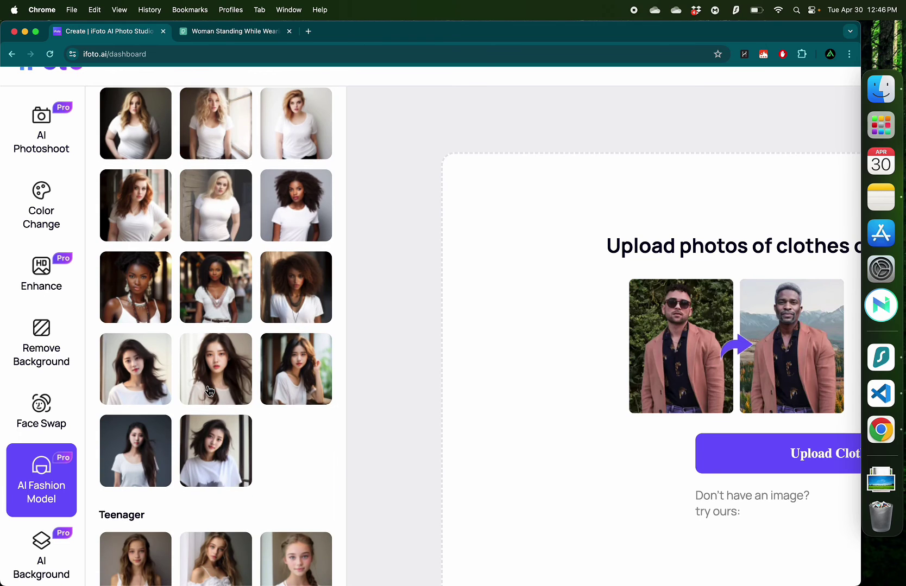
scroll(209, 378, up, 10)
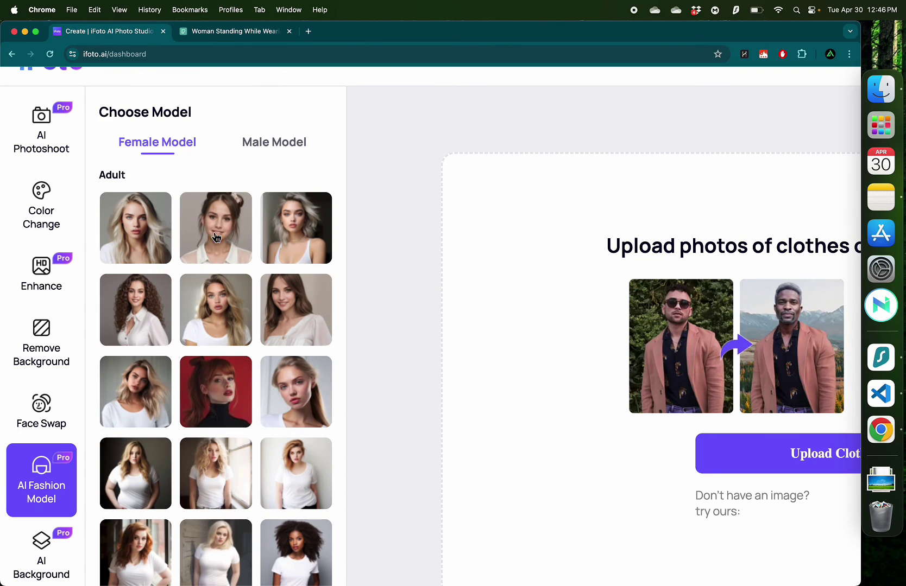
click(290, 145)
scroll(224, 313, down, 4)
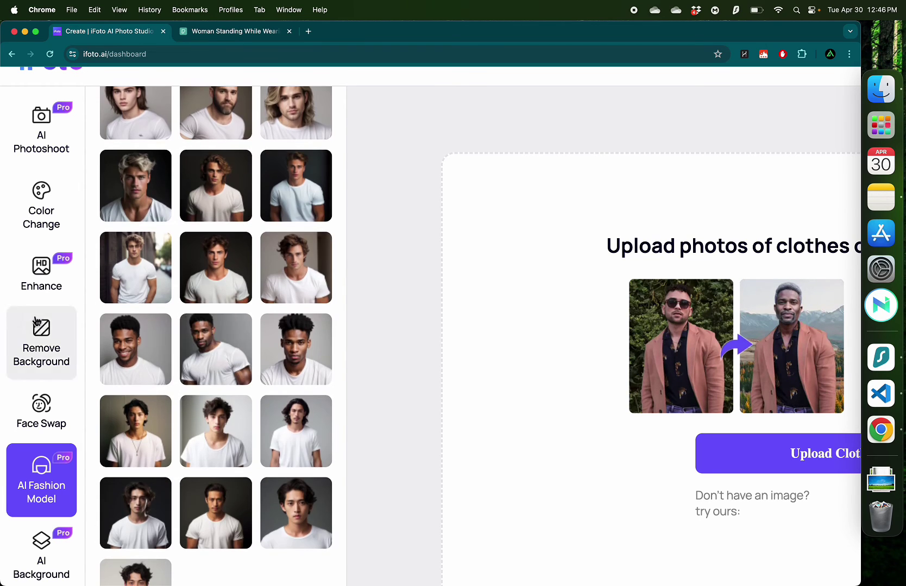
scroll(81, 266, up, 2)
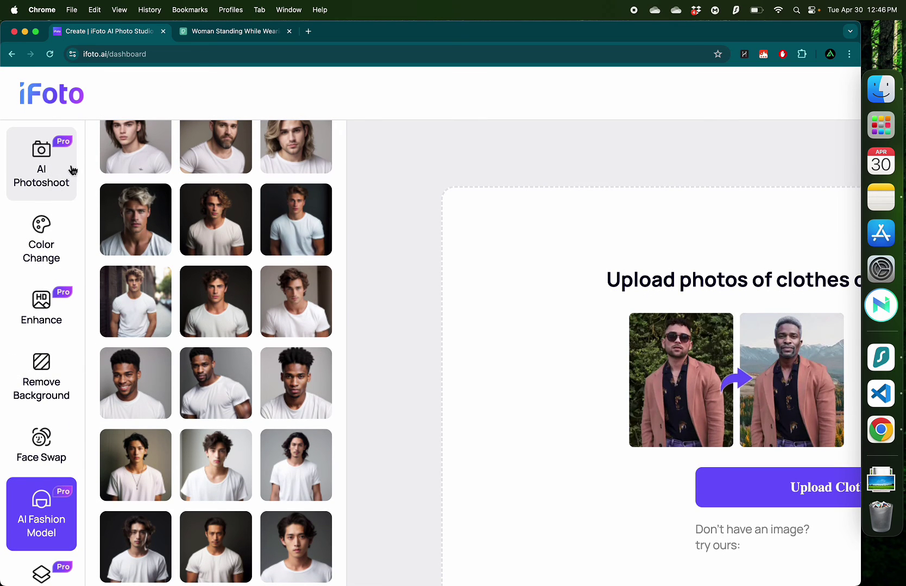
Step: Look through the preset scenes of the AI Background tool and the brush and upload options of the Cleanup tool
scroll(54, 347, down, 4)
click(53, 424)
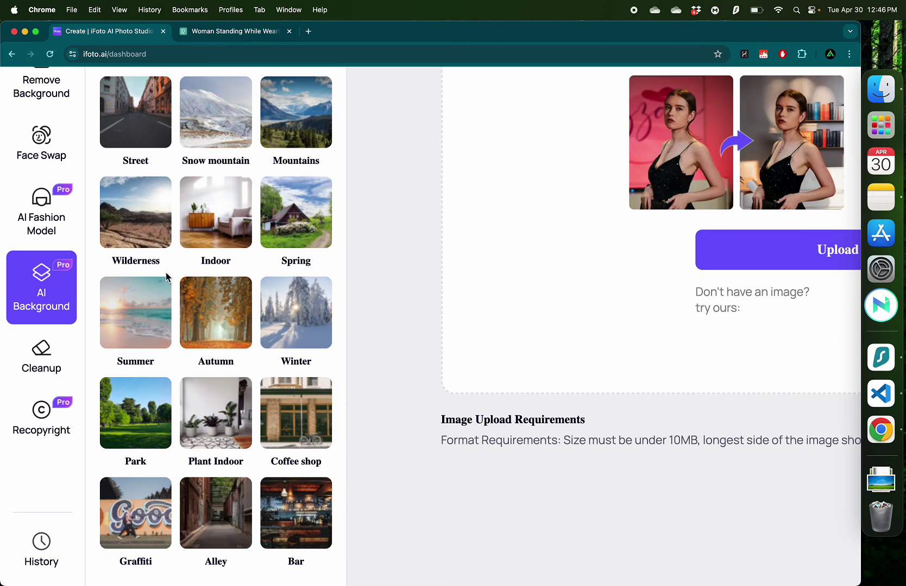
click(41, 358)
scroll(545, 396, right, 4)
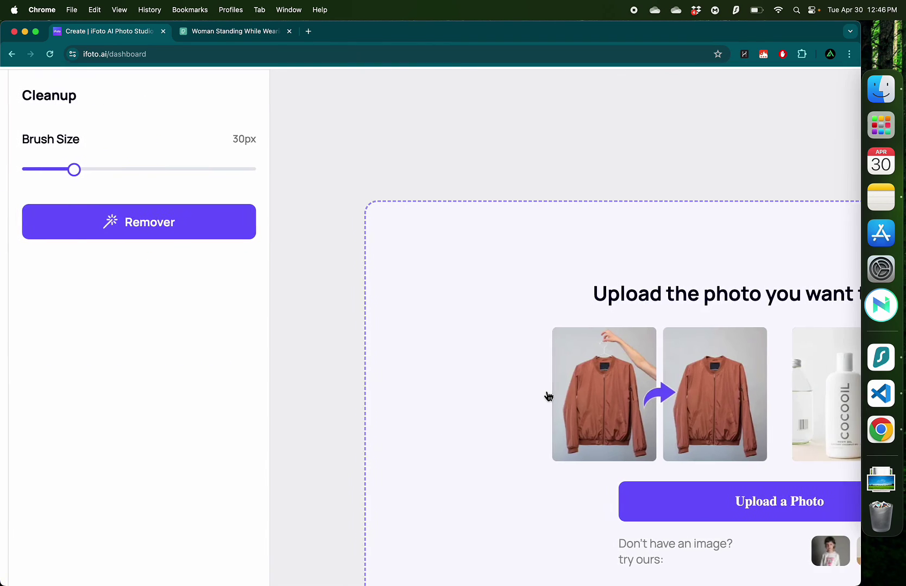
scroll(549, 397, right, 5)
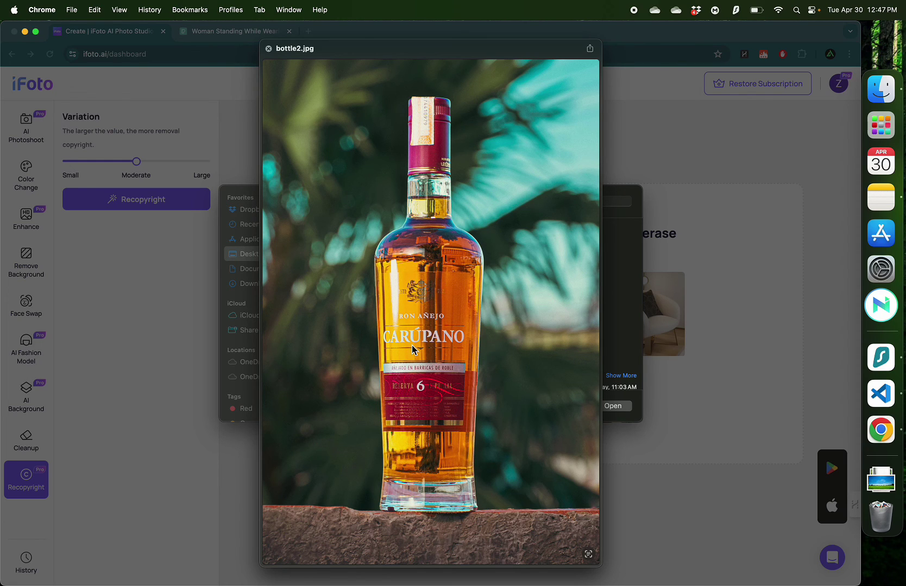
Step: Upload bottle2.jpg to the Recopyright tool, process it at Moderate variation and inspect the resulting bottle, label and background up close
key(space)
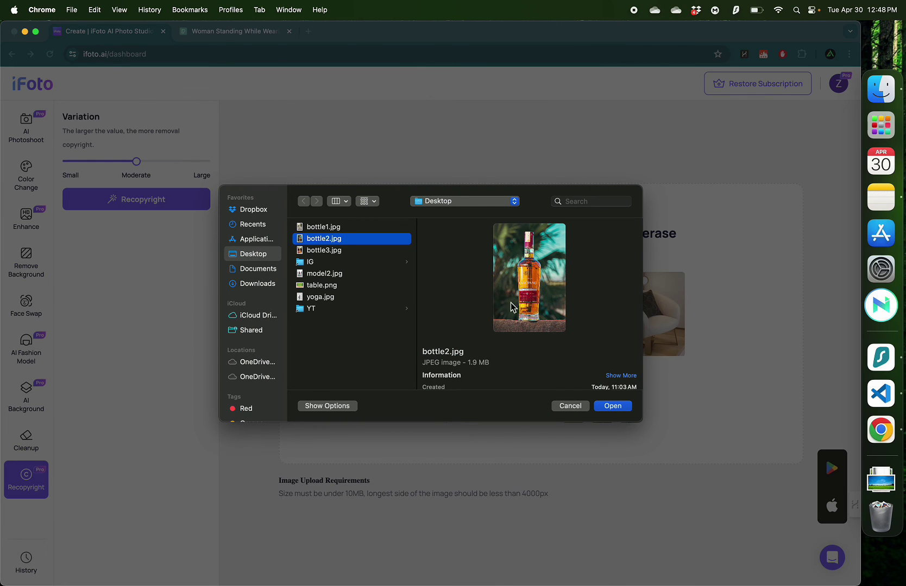
double_click(341, 240)
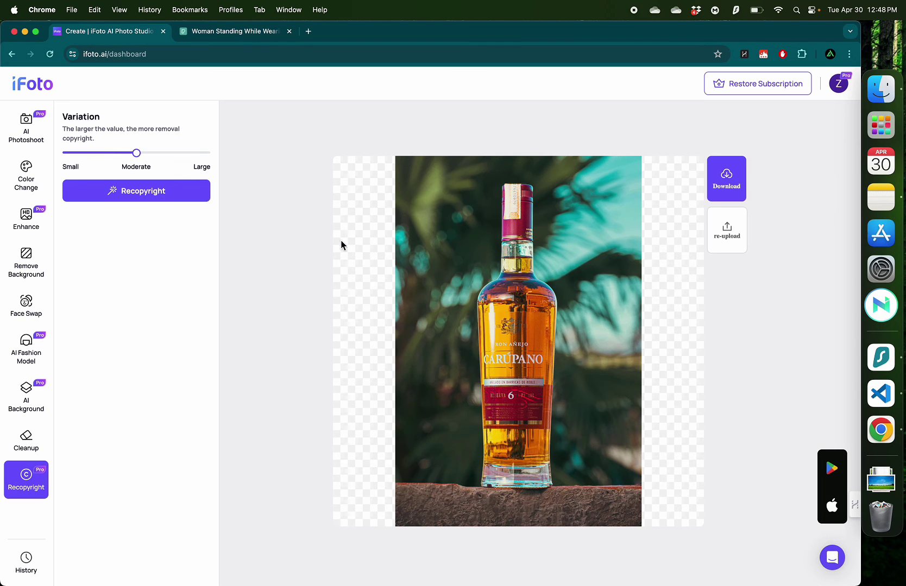
click(150, 198)
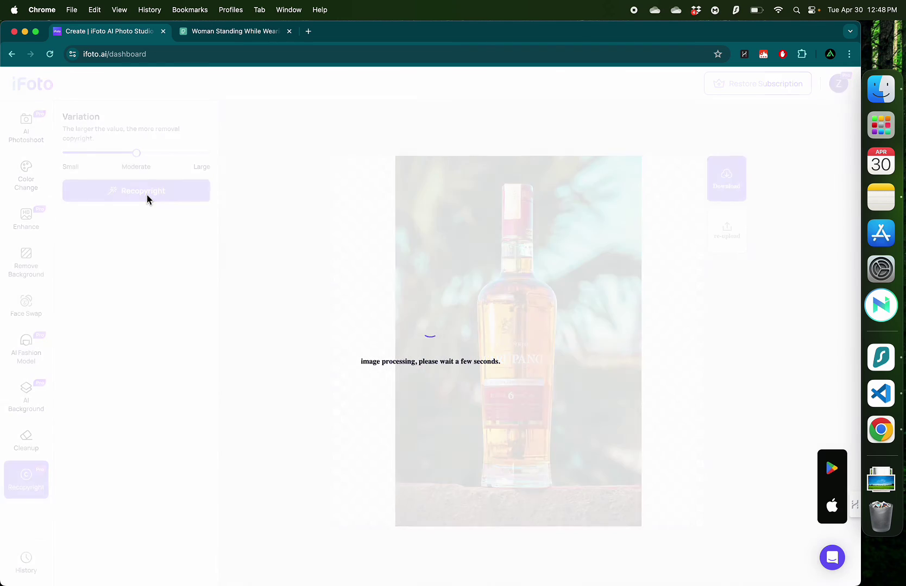
scroll(596, 345, up, 5)
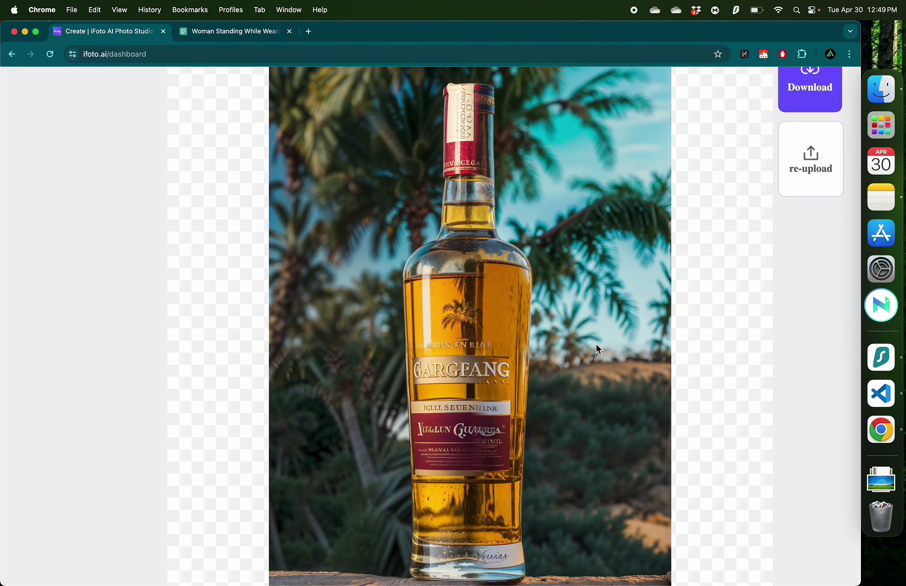
scroll(595, 344, down, 2)
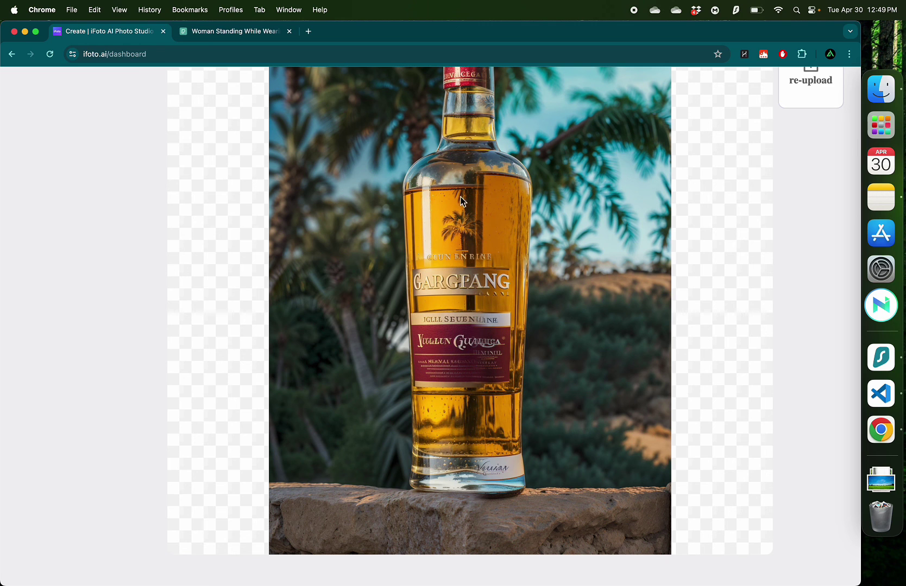
scroll(442, 349, up, 3)
scroll(473, 323, down, 5)
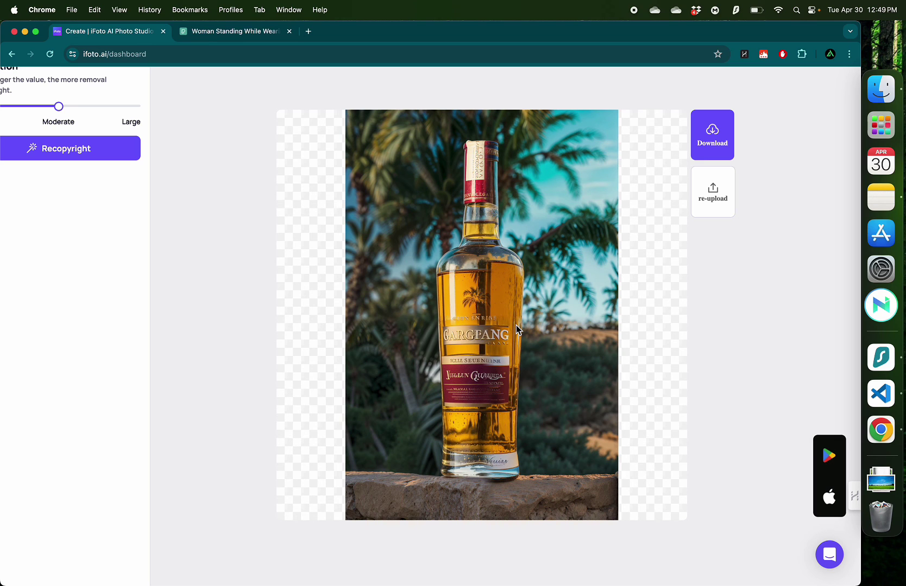
scroll(415, 316, down, 3)
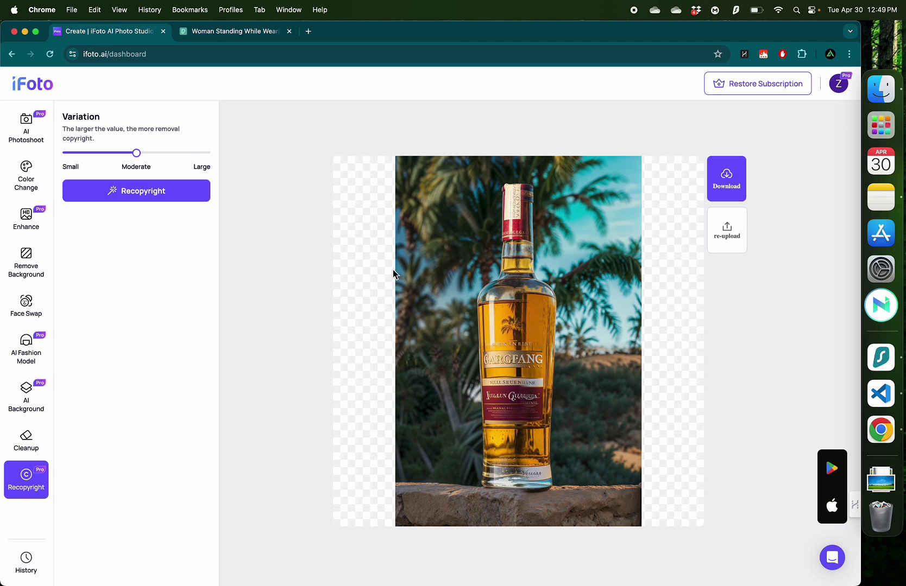
Step: Look through the tools from AI Photoshoot to AI Fashion Model with the recopyrighted bottle image, then return to Face Swap and Remove Background
click(28, 125)
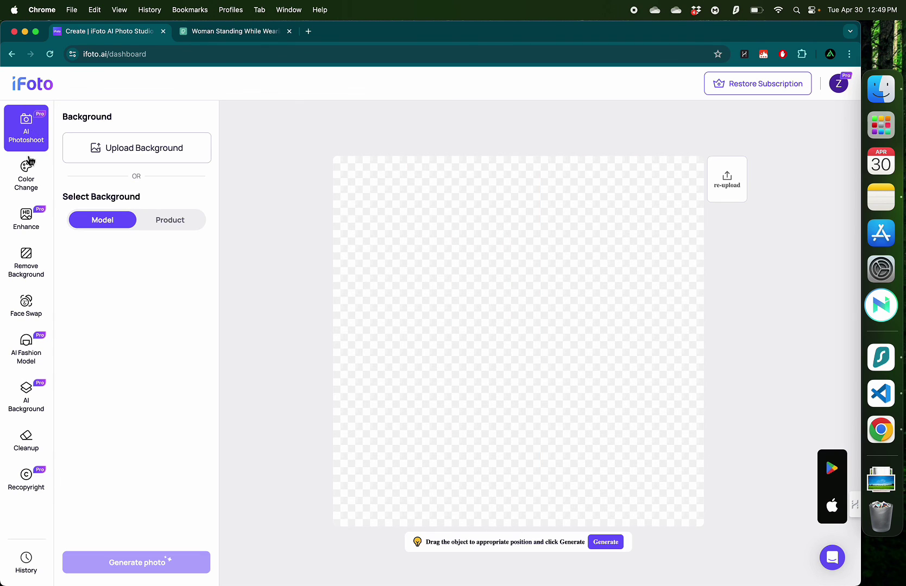
click(26, 175)
click(26, 219)
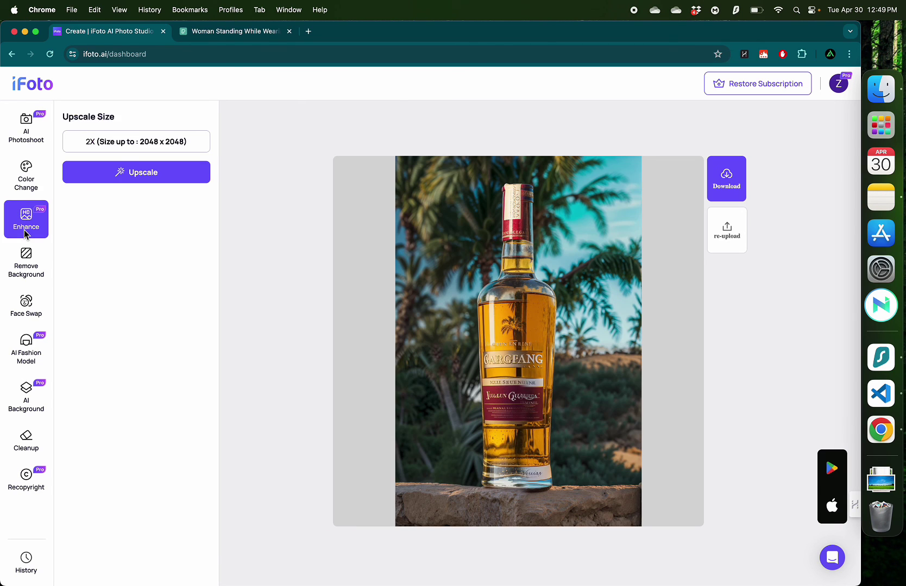
click(29, 270)
click(26, 313)
click(26, 337)
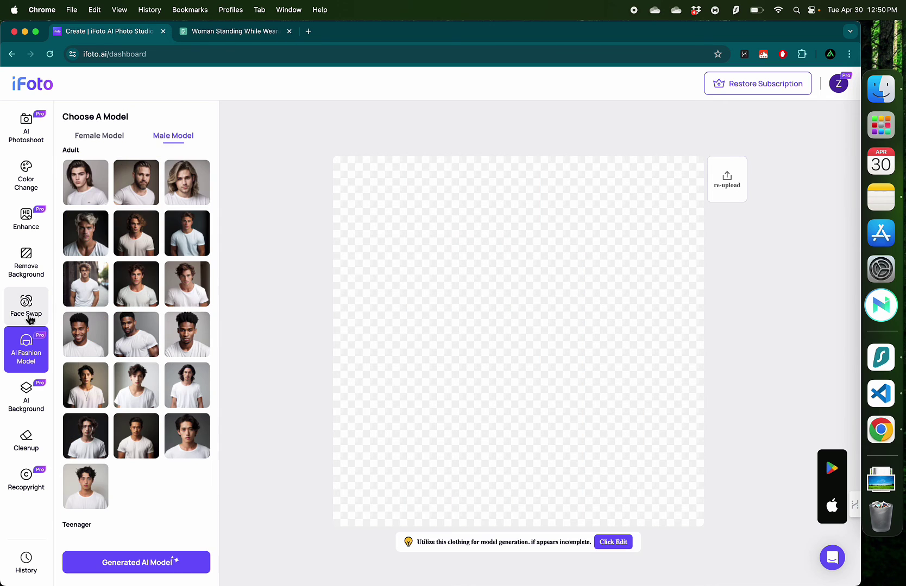
click(30, 319)
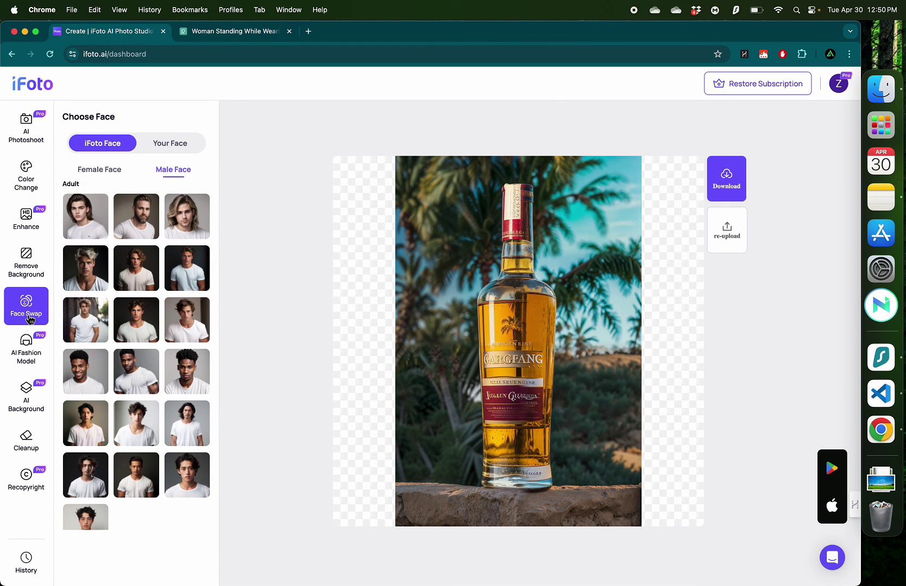
click(30, 267)
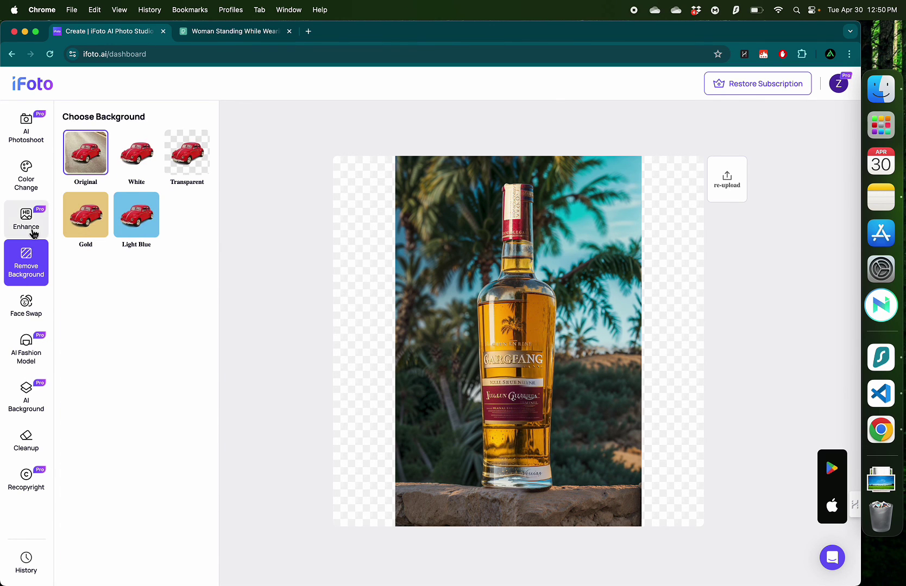
Step: Revisit AI Photoshoot, Remove Background, Face Swap, AI Fashion Model, AI Background and Cleanup, ending on Recopyright
click(26, 128)
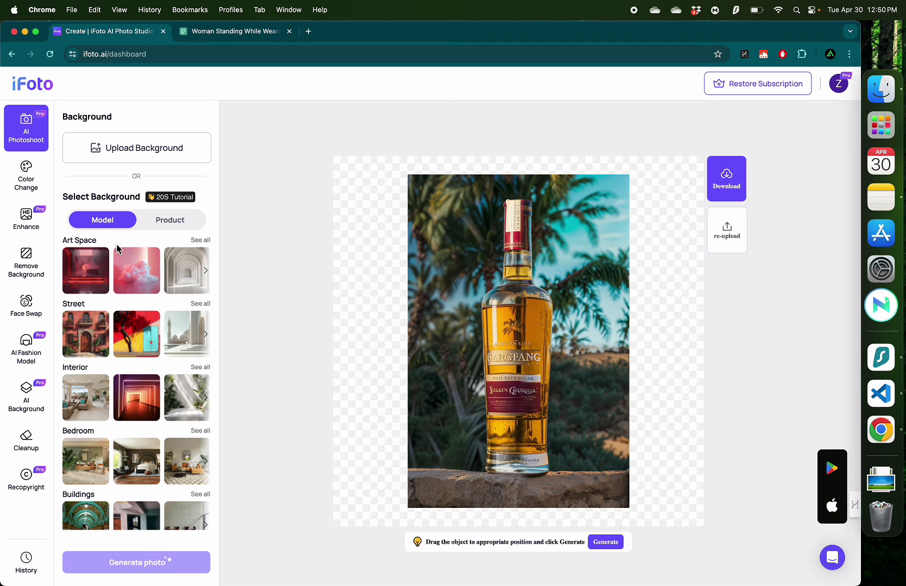
click(27, 261)
click(28, 315)
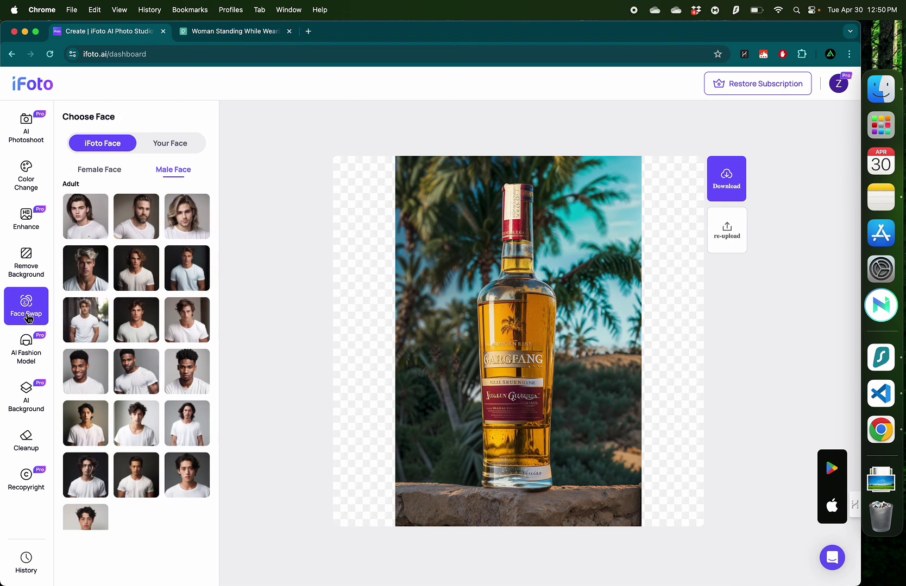
click(27, 354)
click(31, 392)
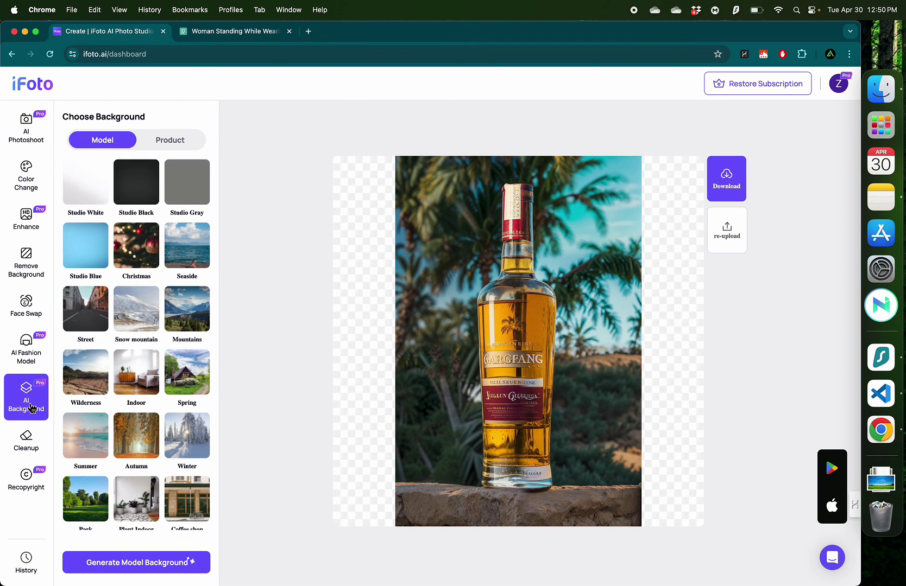
click(28, 441)
click(32, 480)
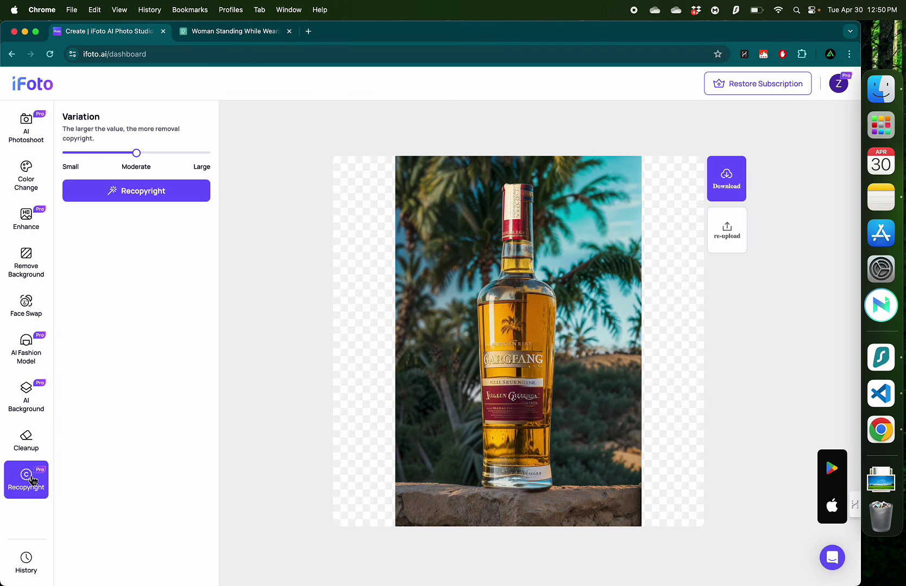